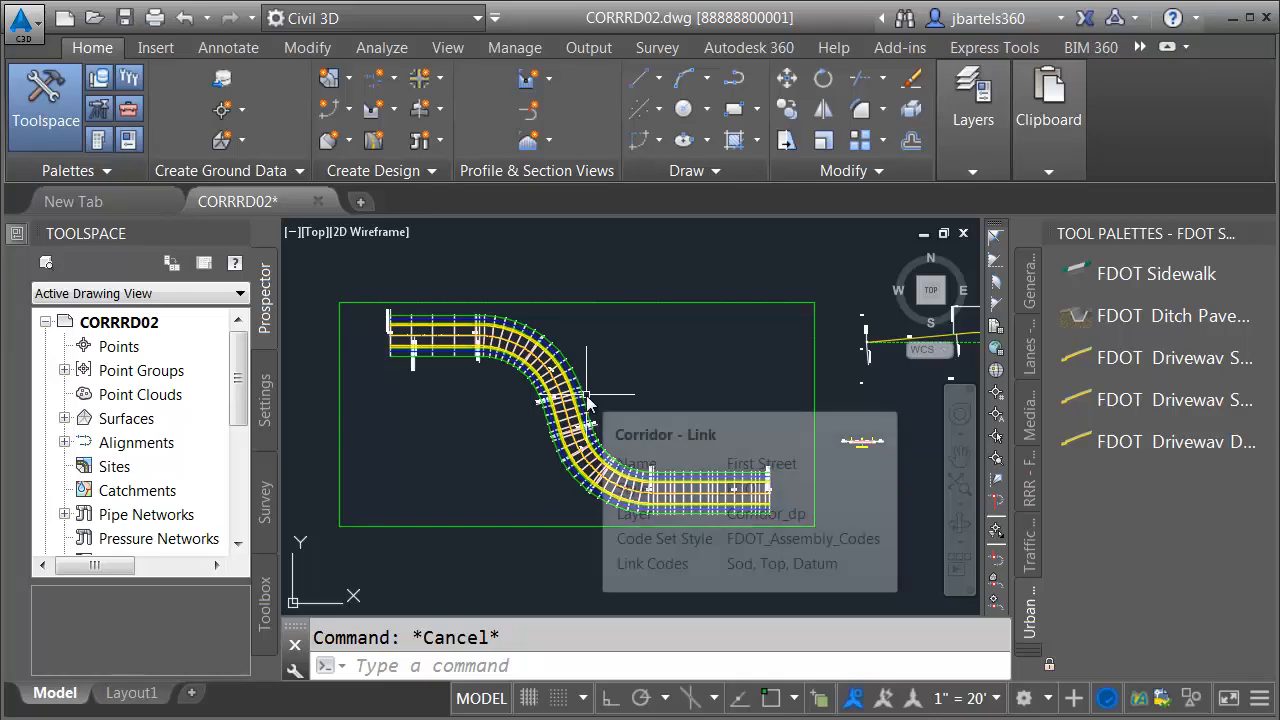
Step: Show the Daylight - FDOT subassemblies and bring the Typical Section assembly into view
scroll(580, 398, up, 5)
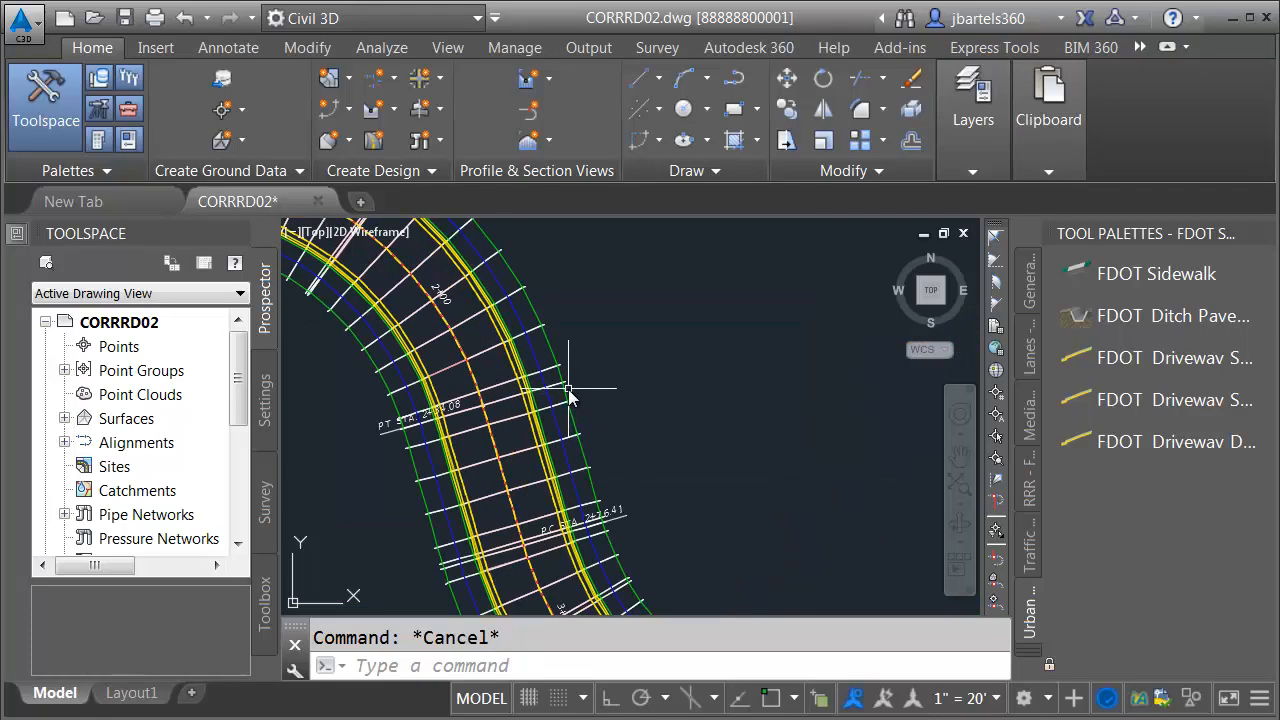
scroll(605, 386, down, 2)
scroll(607, 385, down, 5)
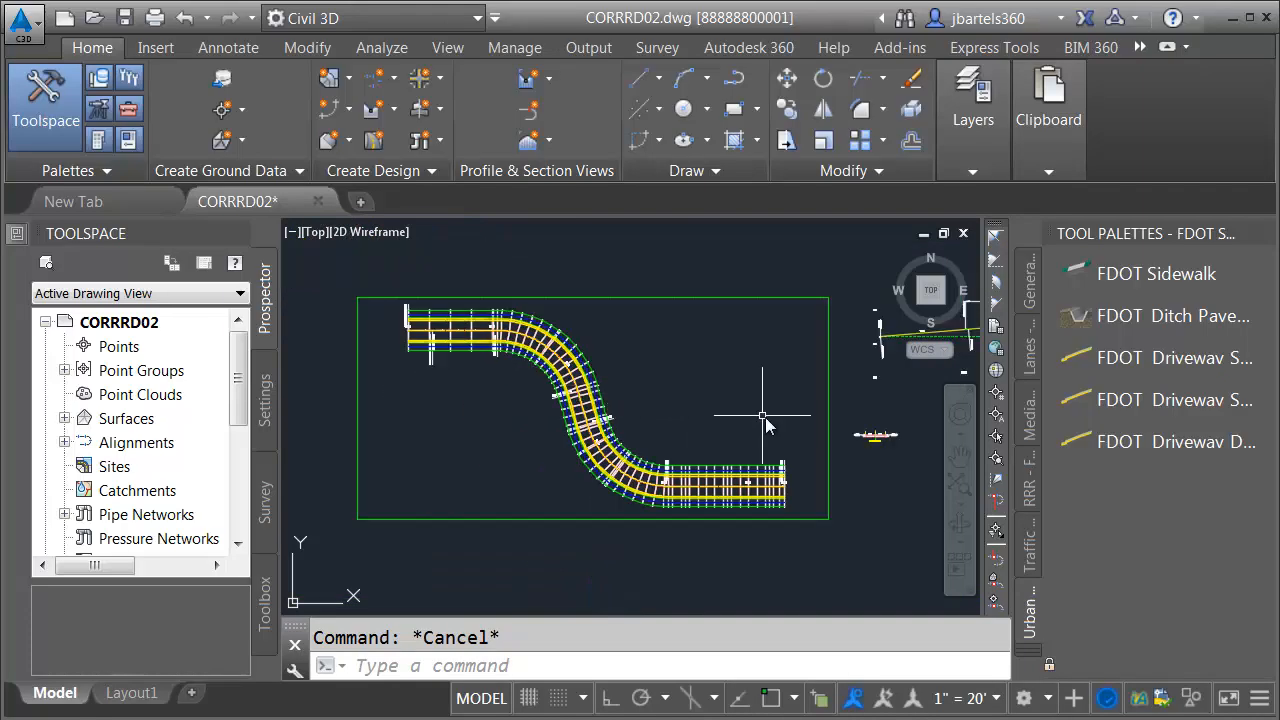
scroll(871, 434, up, 8)
scroll(691, 437, up, 5)
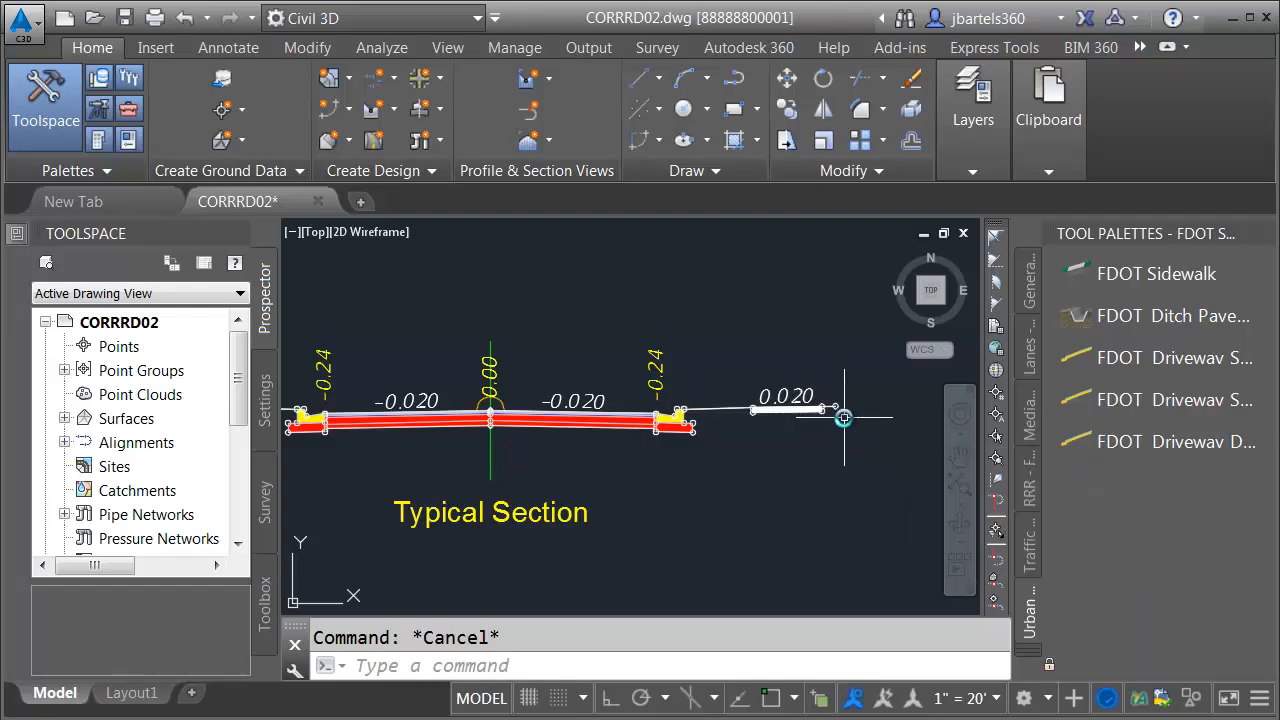
click(1028, 650)
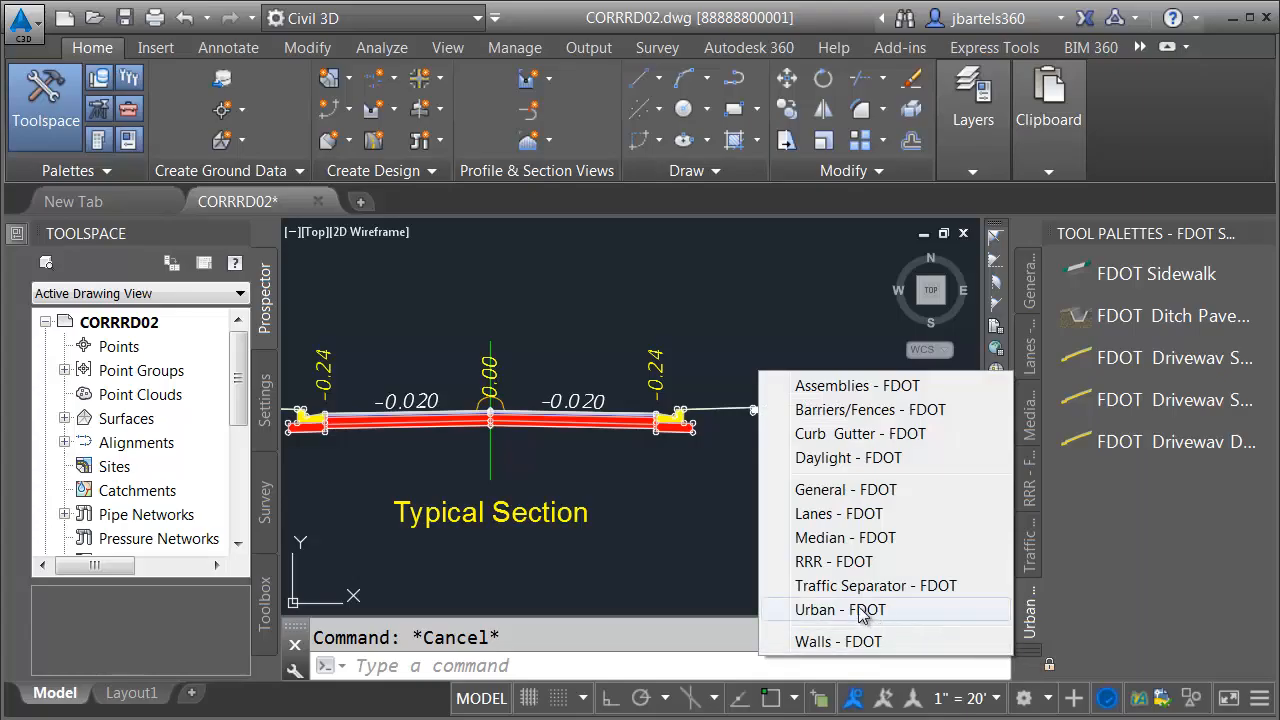
click(840, 460)
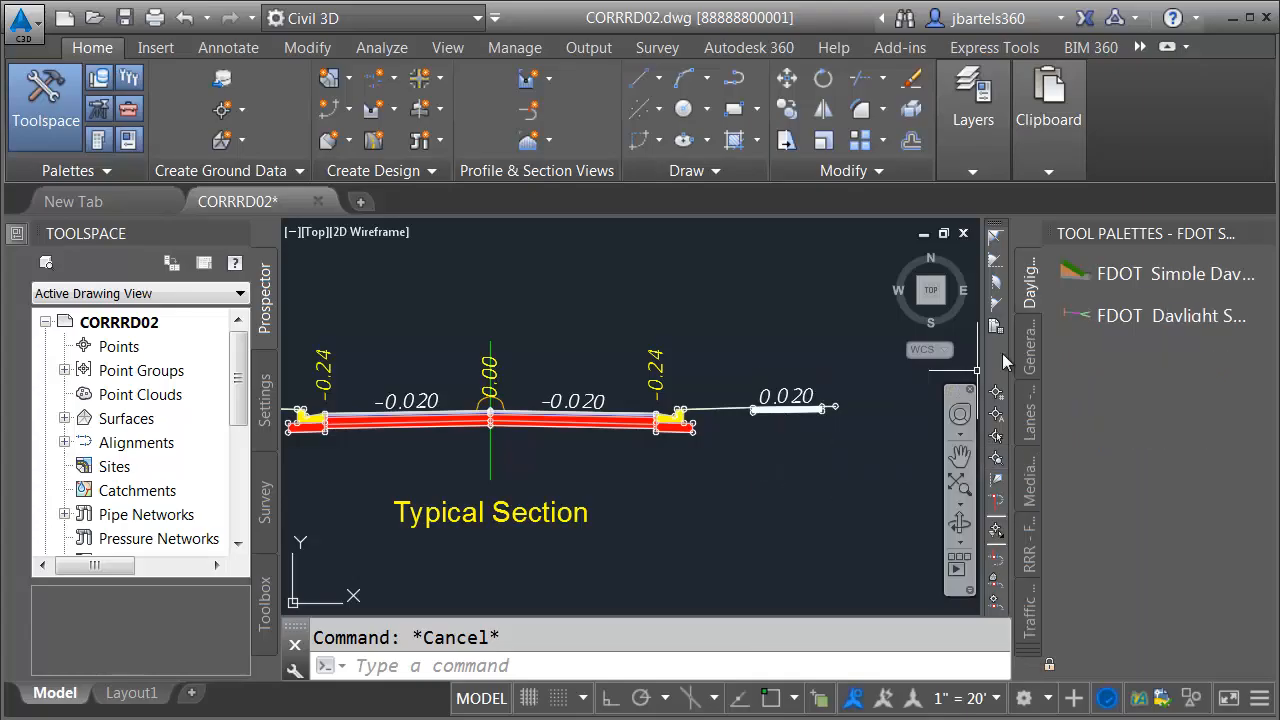
Step: Attach the FDOT Simple Daylight subassembly to the outermost marker points on both sides of the Typical Section assembly
click(1072, 278)
scroll(860, 408, up, 5)
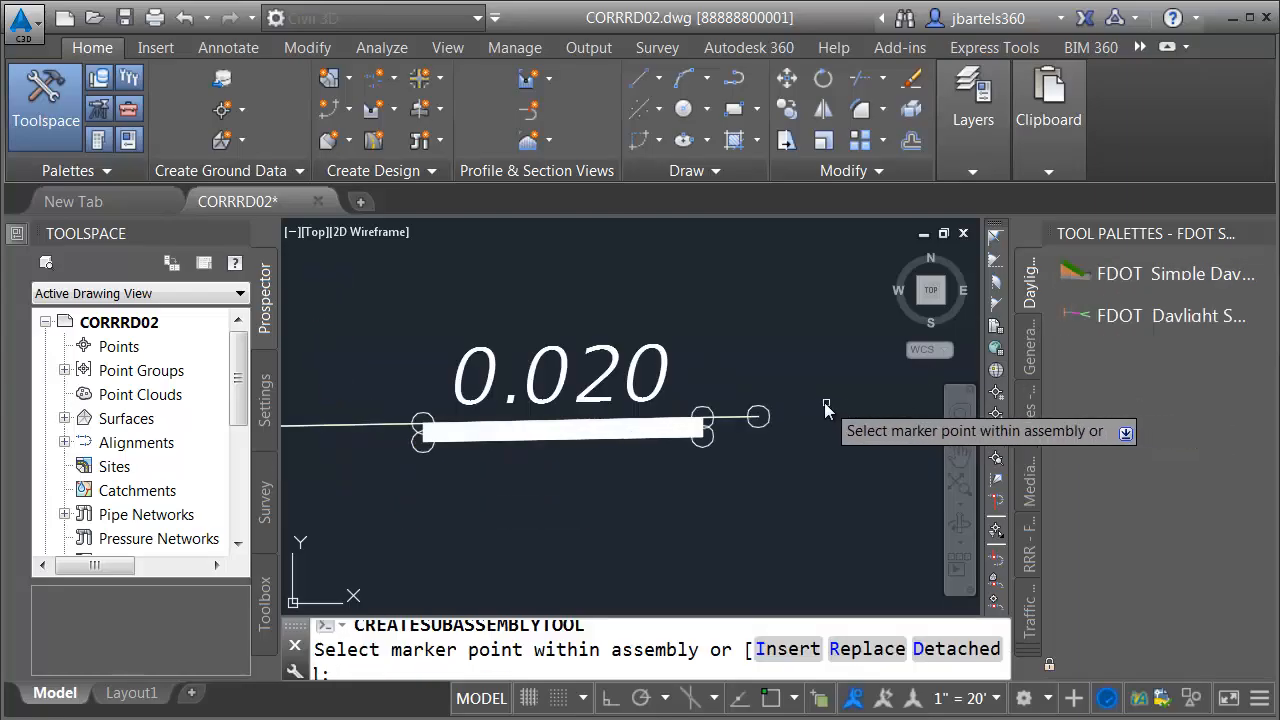
scroll(768, 411, down, 4)
scroll(405, 455, up, 4)
scroll(405, 455, up, 3)
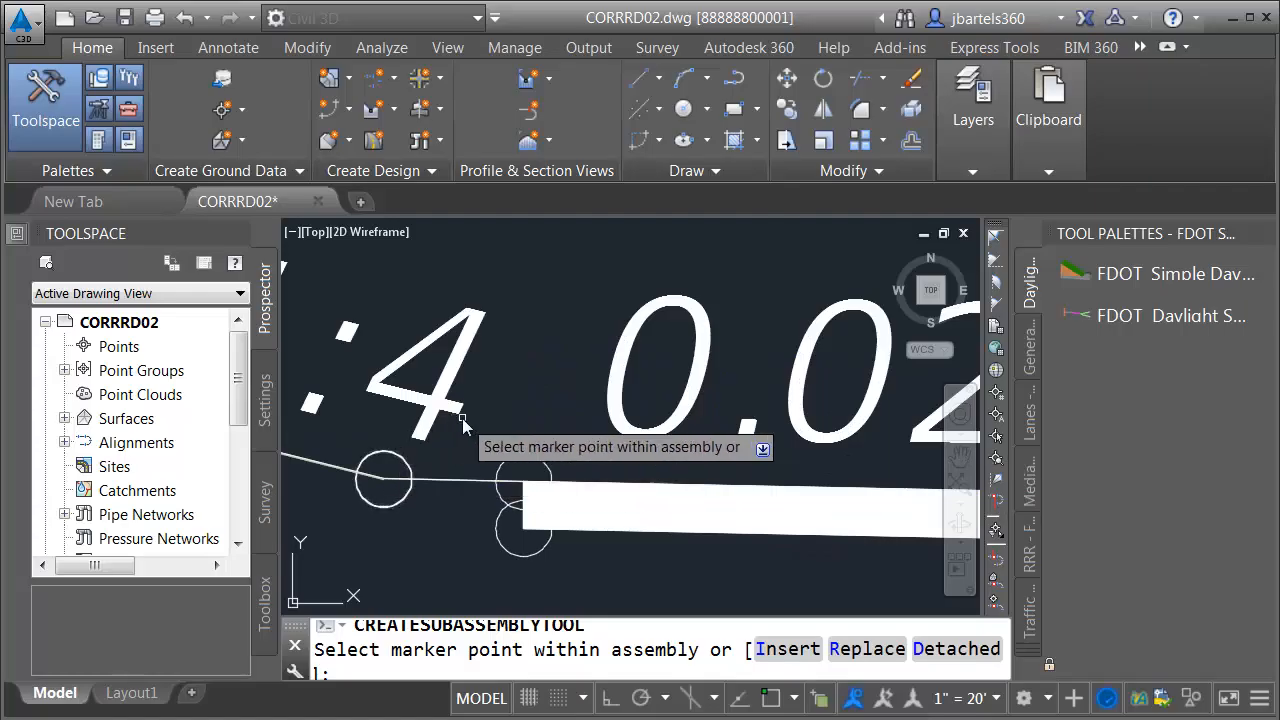
scroll(474, 427, down, 2)
scroll(474, 427, down, 2)
key(Escape)
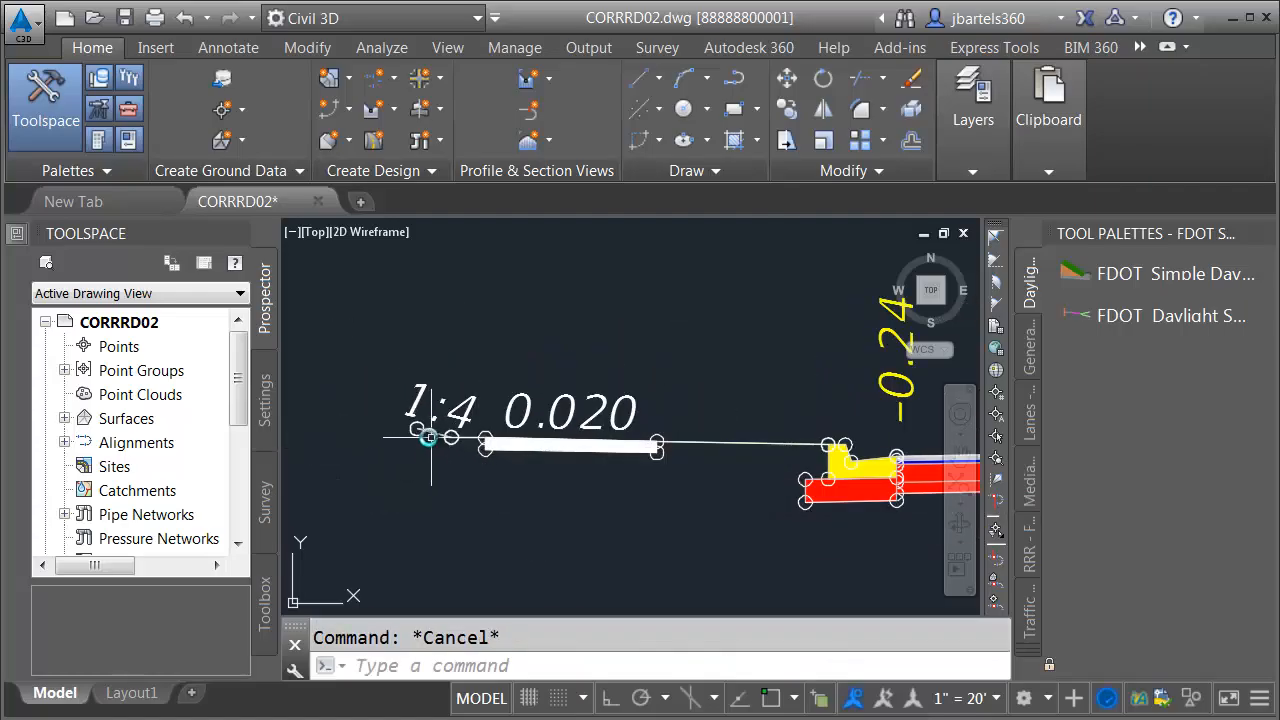
Step: Check the side and slope parameters of the left daylight subassembly, then clear the selection
mouse_move(22, 240)
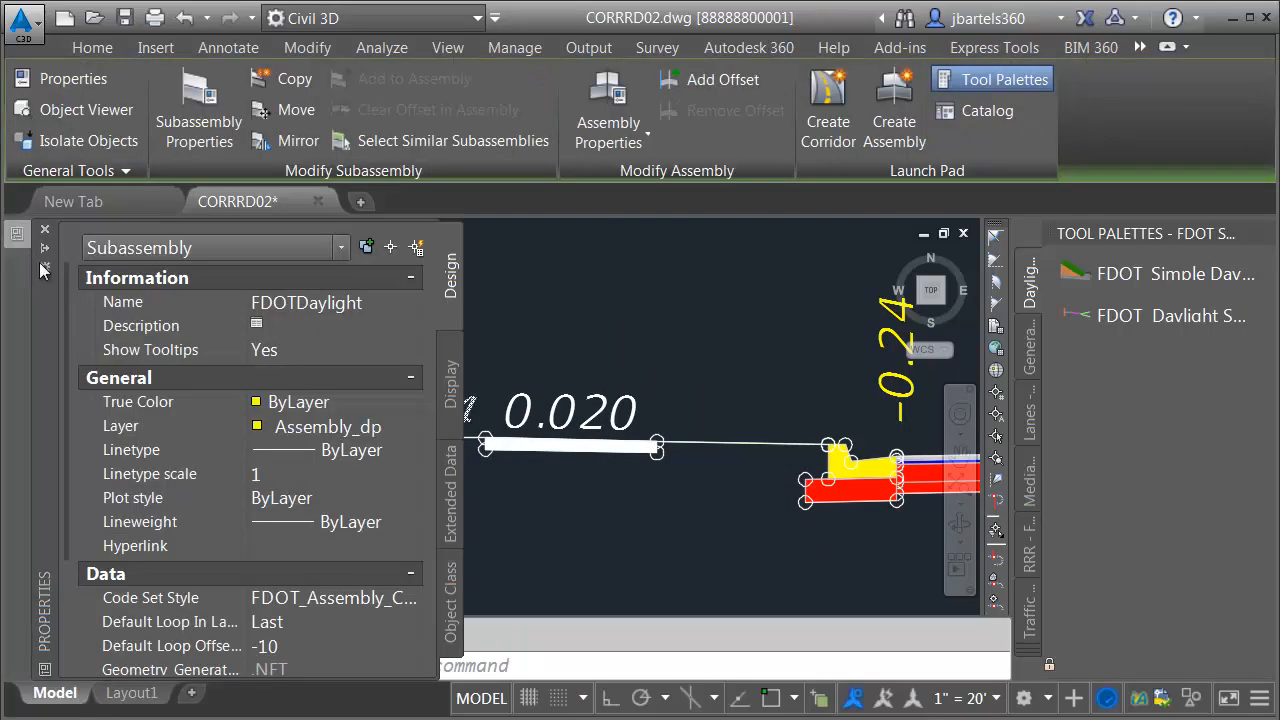
drag(67, 280, 54, 449)
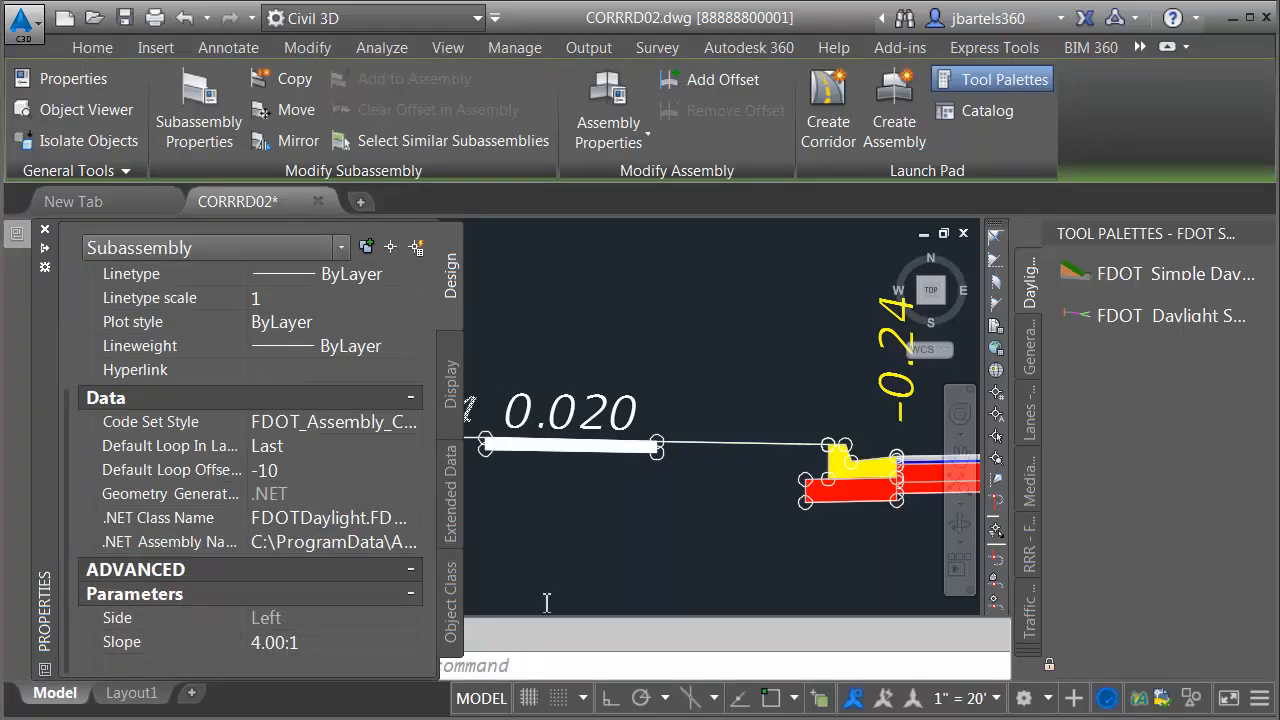
key(Escape)
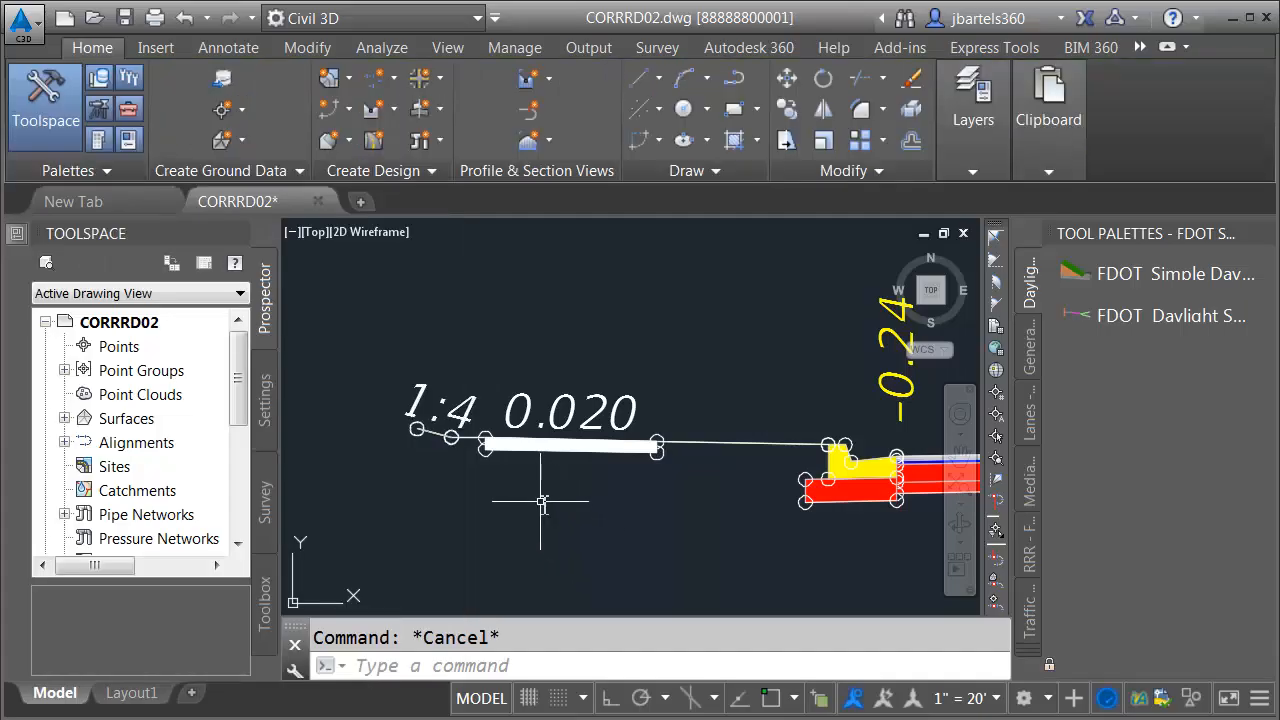
Step: Switch the tool palettes to the Civil Imperial Subassemblies and look through the daylight subassemblies
scroll(548, 511, down, 10)
scroll(659, 517, up, 5)
middle_drag(659, 517, 610, 444)
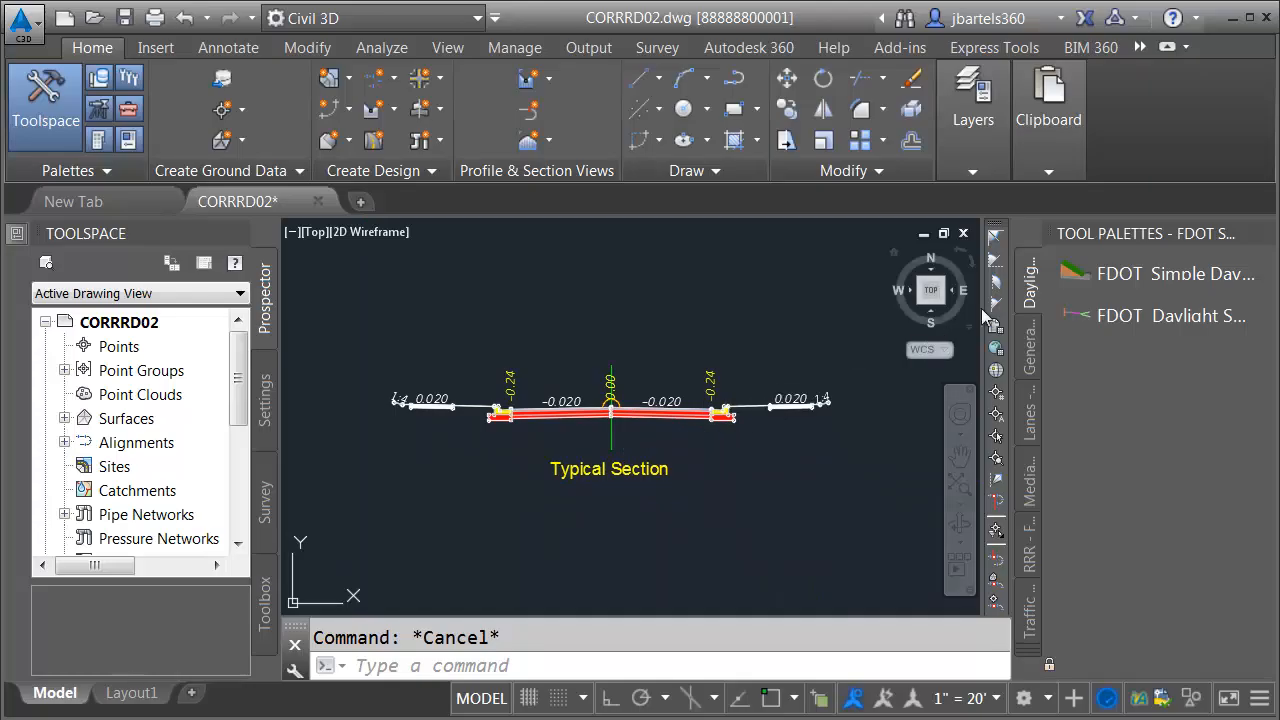
right_click(1089, 232)
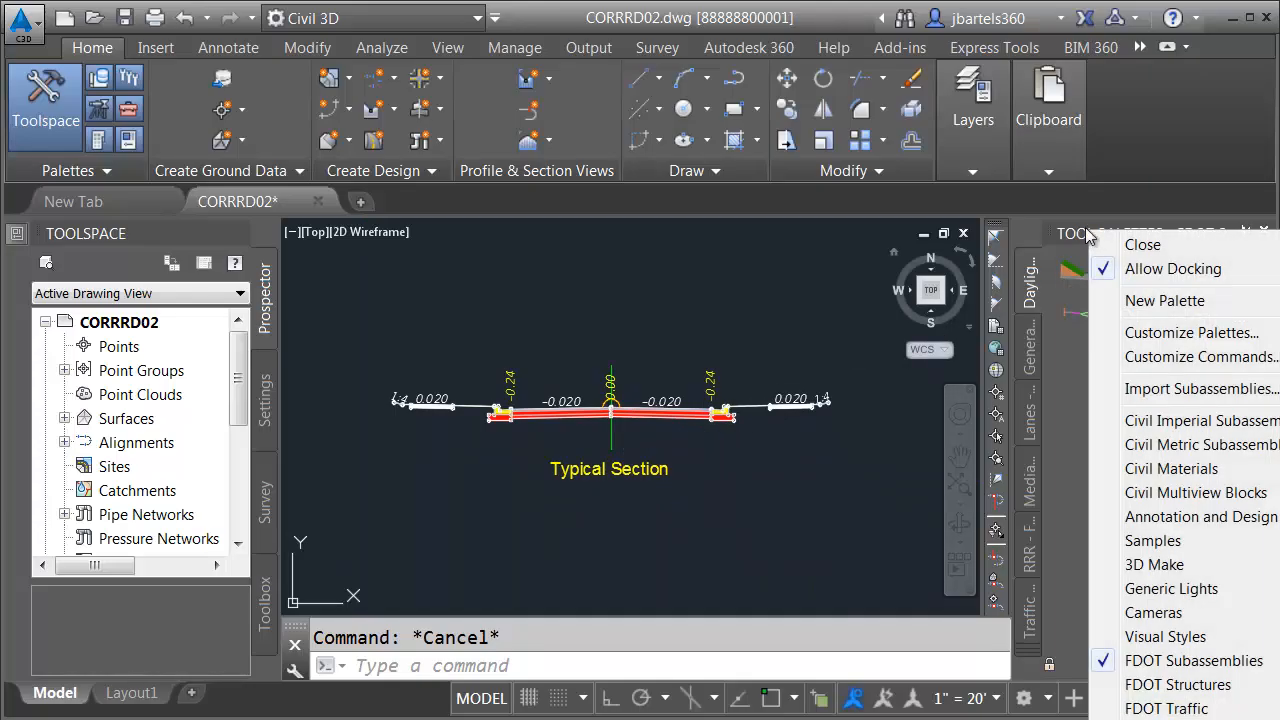
click(1134, 422)
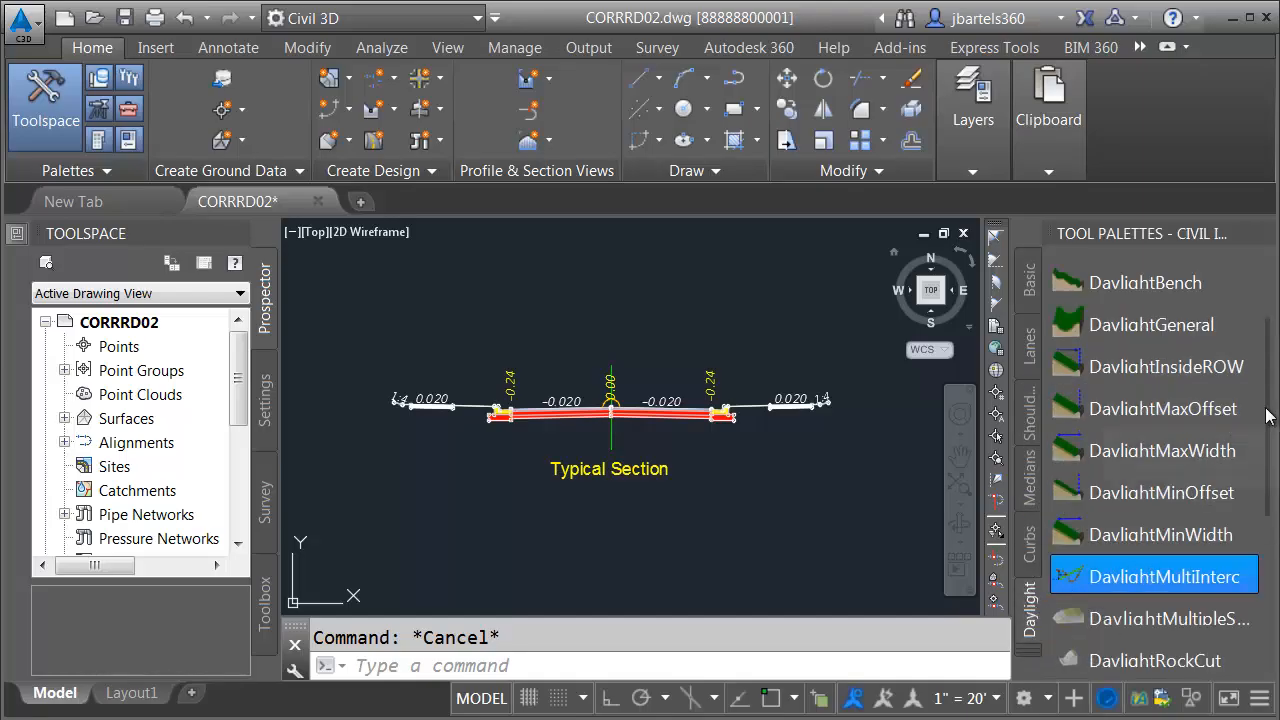
drag(1270, 414, 1249, 546)
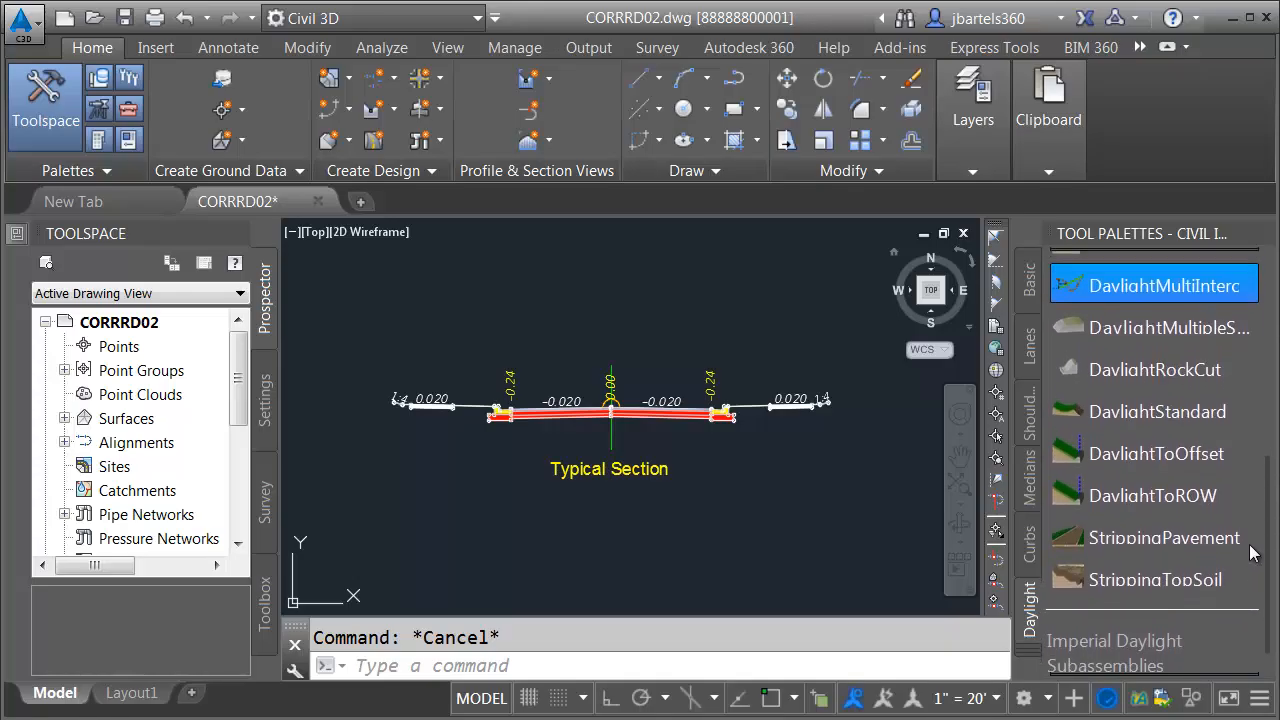
Step: Review the DaylightStandard help topic, including its steep fill case and target parameters, and close the help
click(1120, 422)
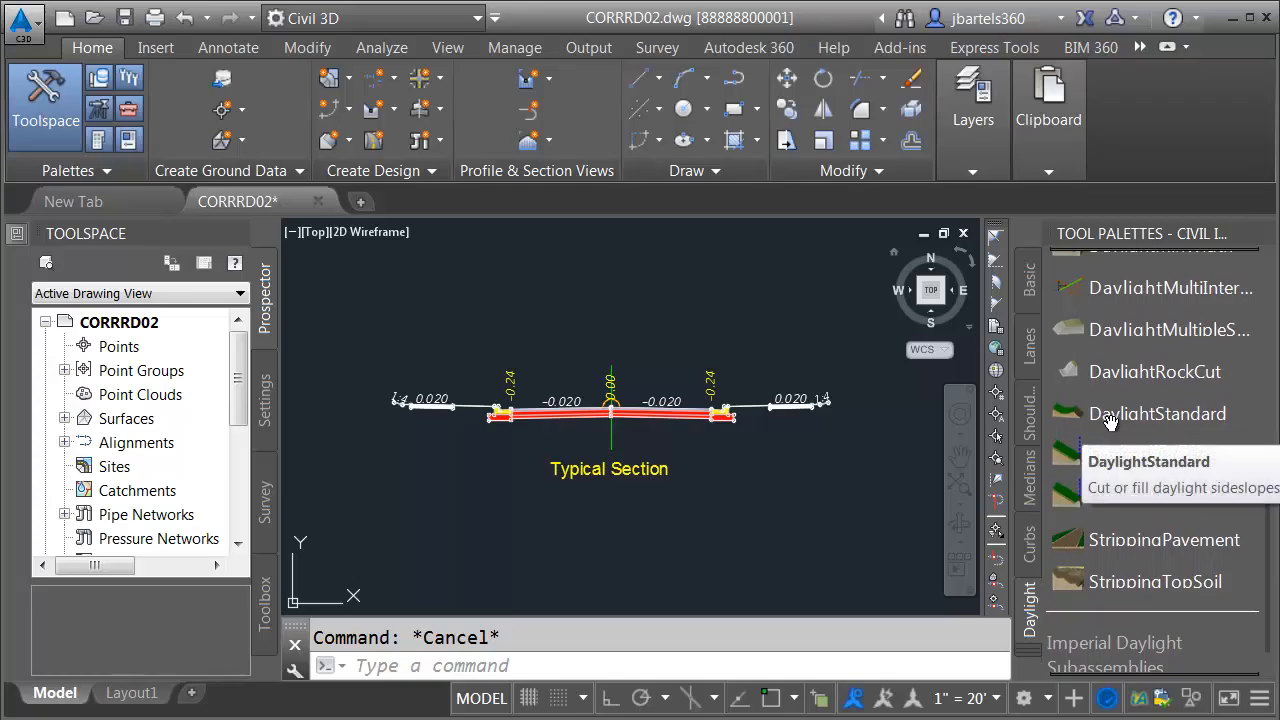
right_click(1114, 428)
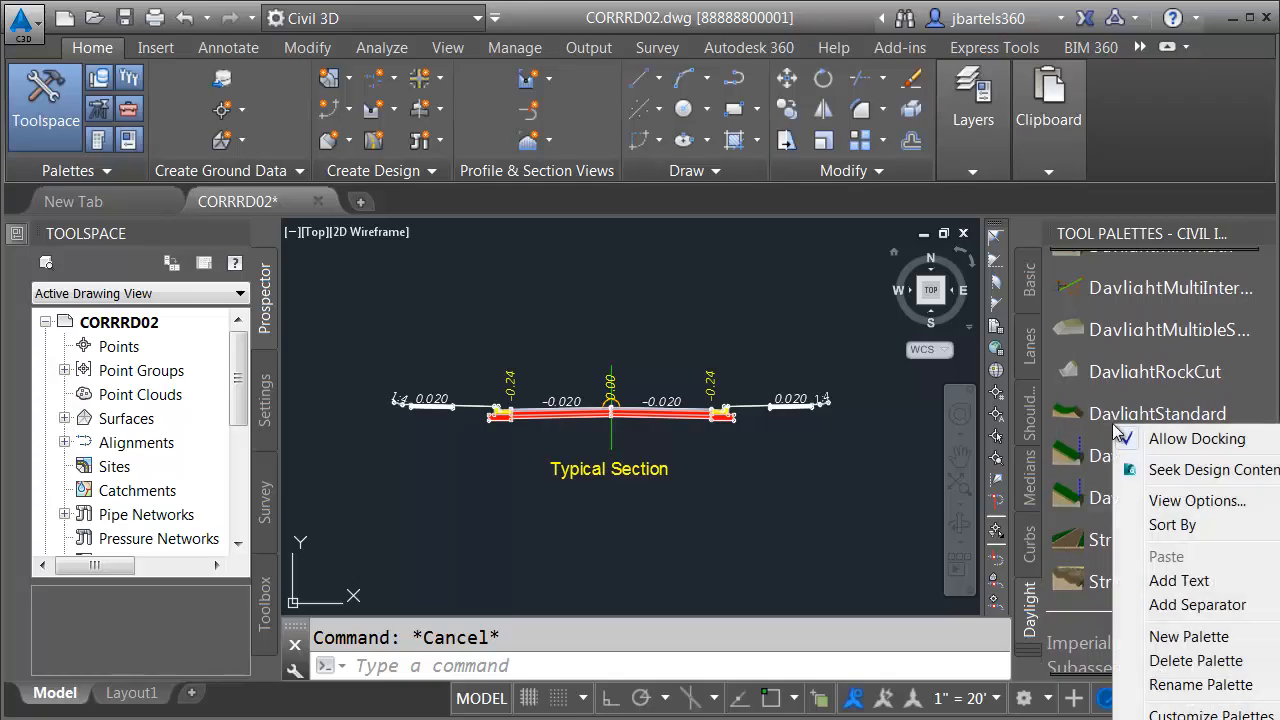
key(Escape)
right_click(1117, 420)
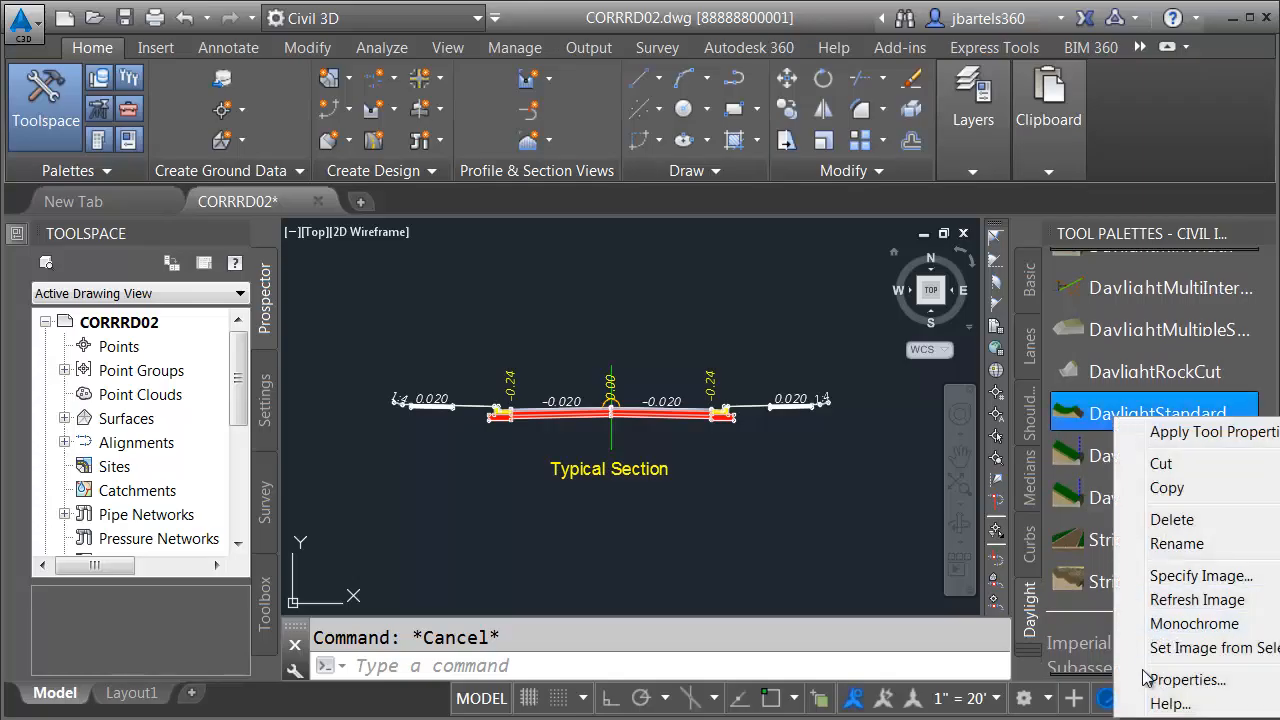
click(1168, 704)
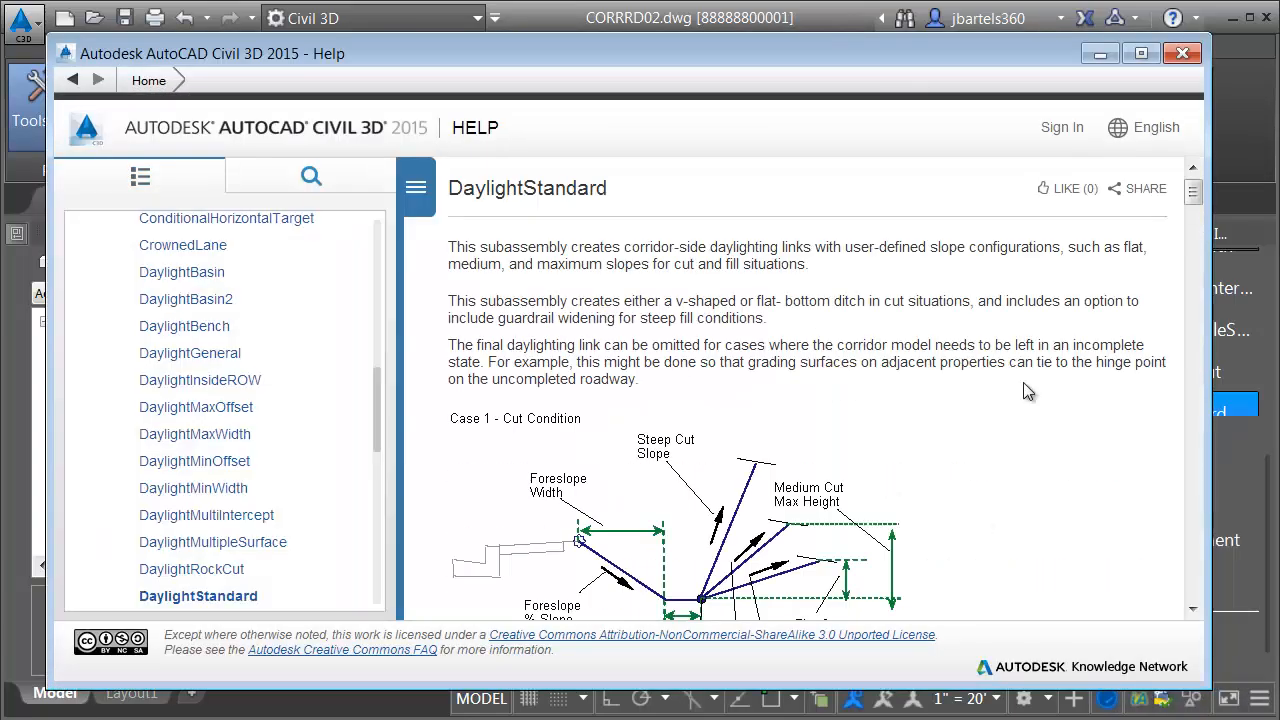
drag(1196, 200, 1199, 246)
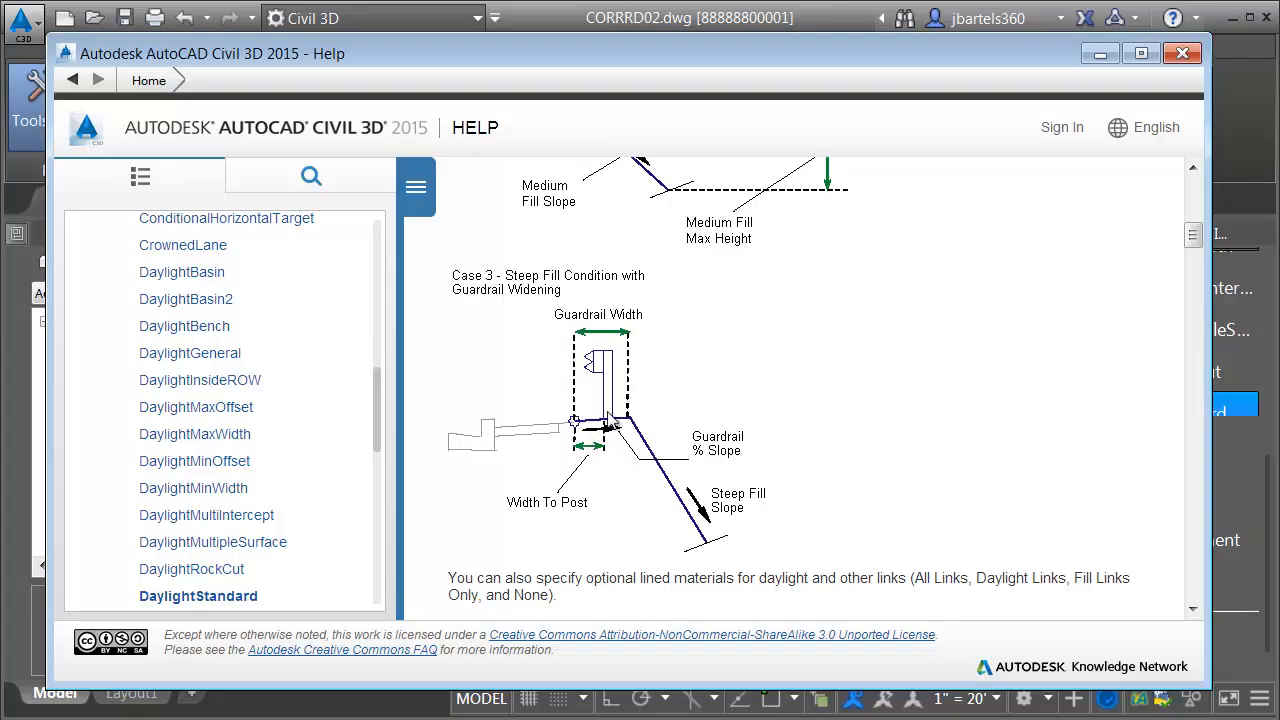
drag(1193, 236, 1186, 397)
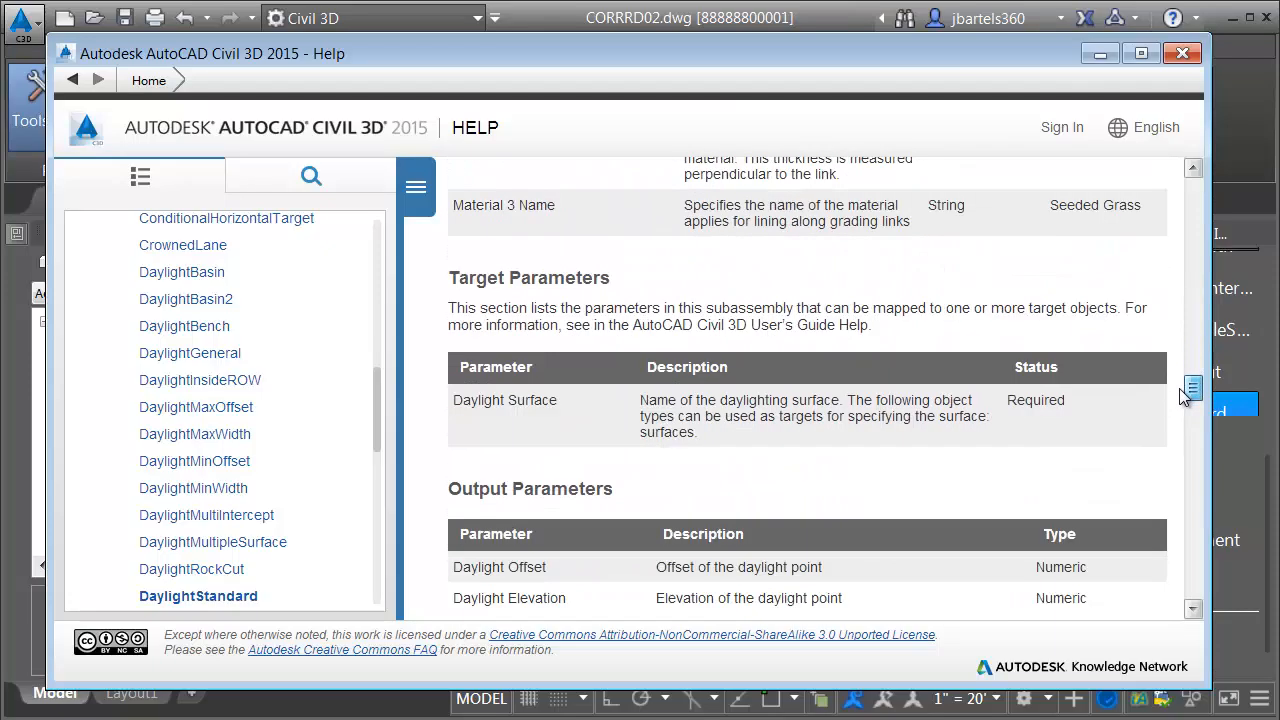
click(1182, 53)
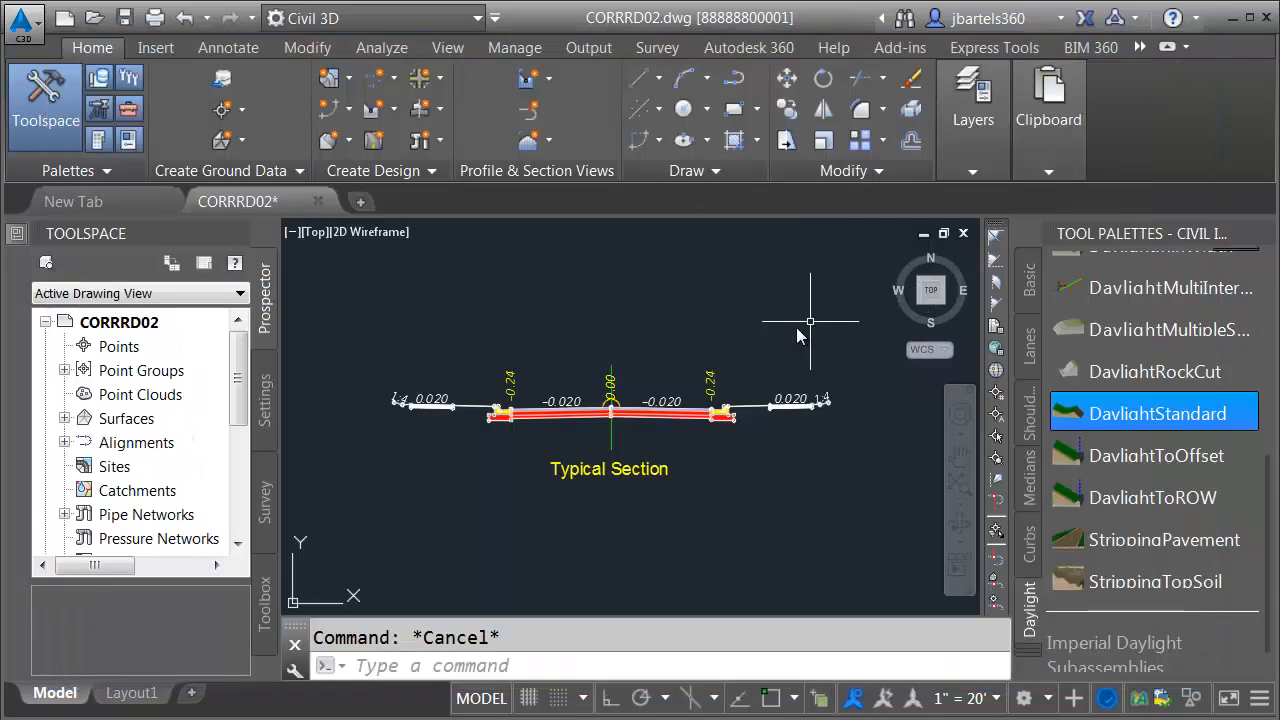
Step: Rebuild the First Street corridor with the updated Typical Section assembly
mouse_move(434, 471)
middle_down()
mouse_move(657, 473)
mouse_move(716, 458)
middle_up()
scroll(717, 459, down, 3)
scroll(497, 463, up, 1)
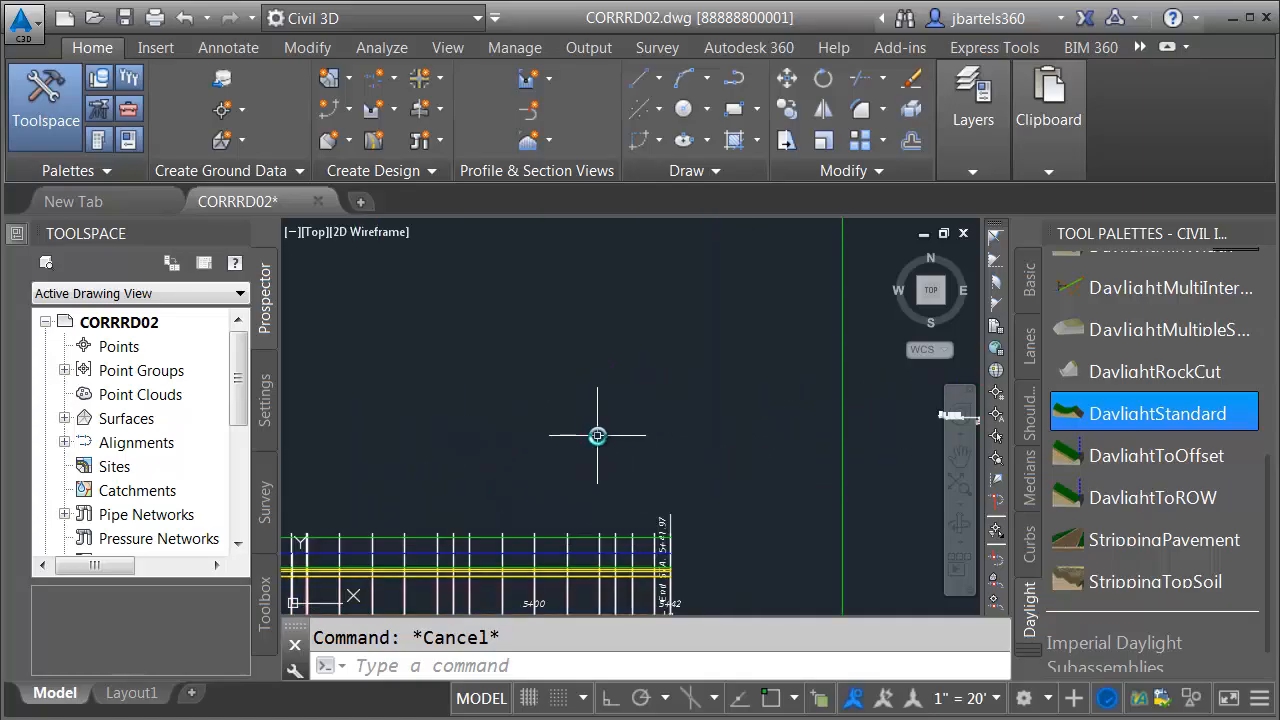
middle_drag(434, 454, 865, 283)
scroll(486, 306, up, 1)
scroll(457, 306, up, 1)
click(518, 309)
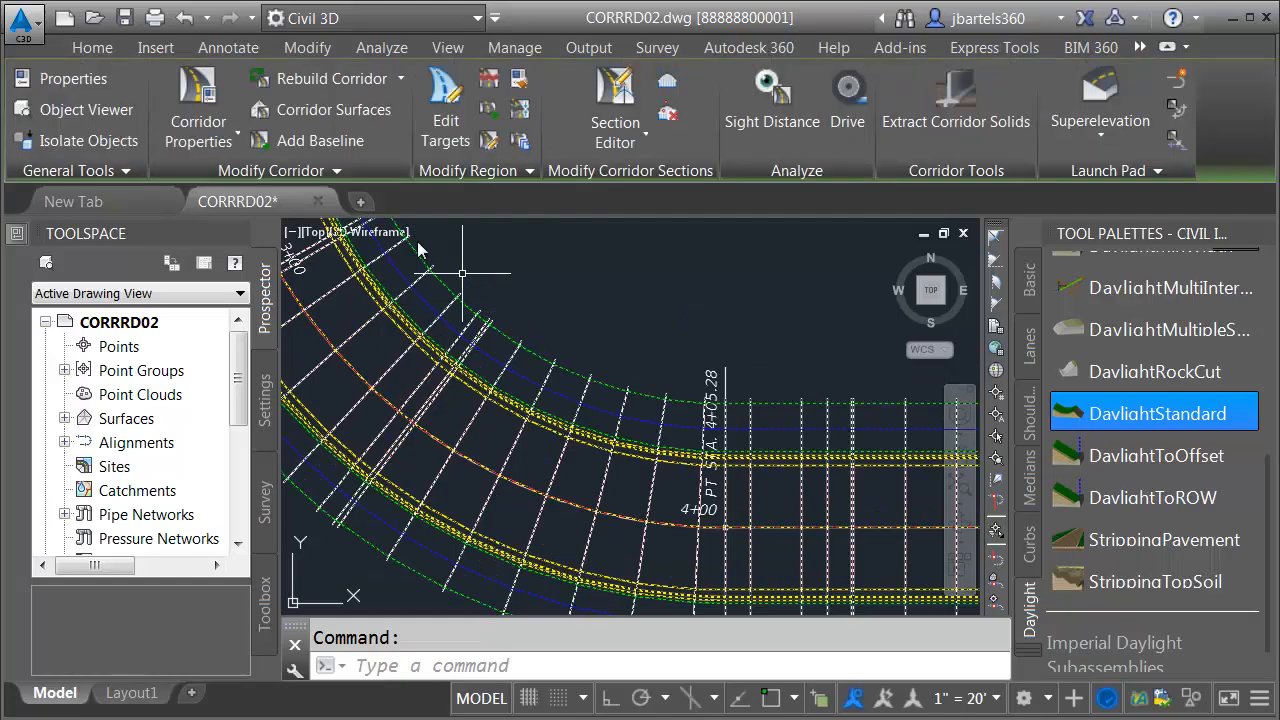
click(310, 84)
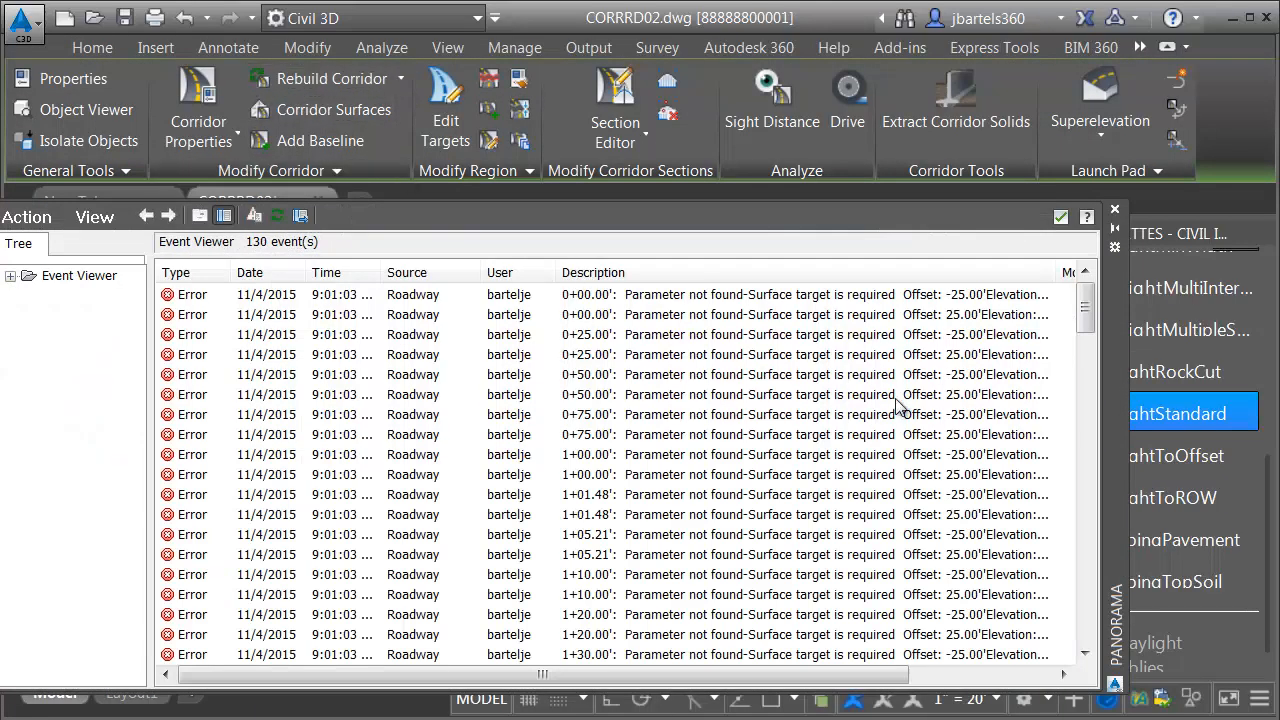
Step: Examine the full description of the first corridor error at station 0+00.00 in the Event Viewer
drag(1118, 440, 1190, 357)
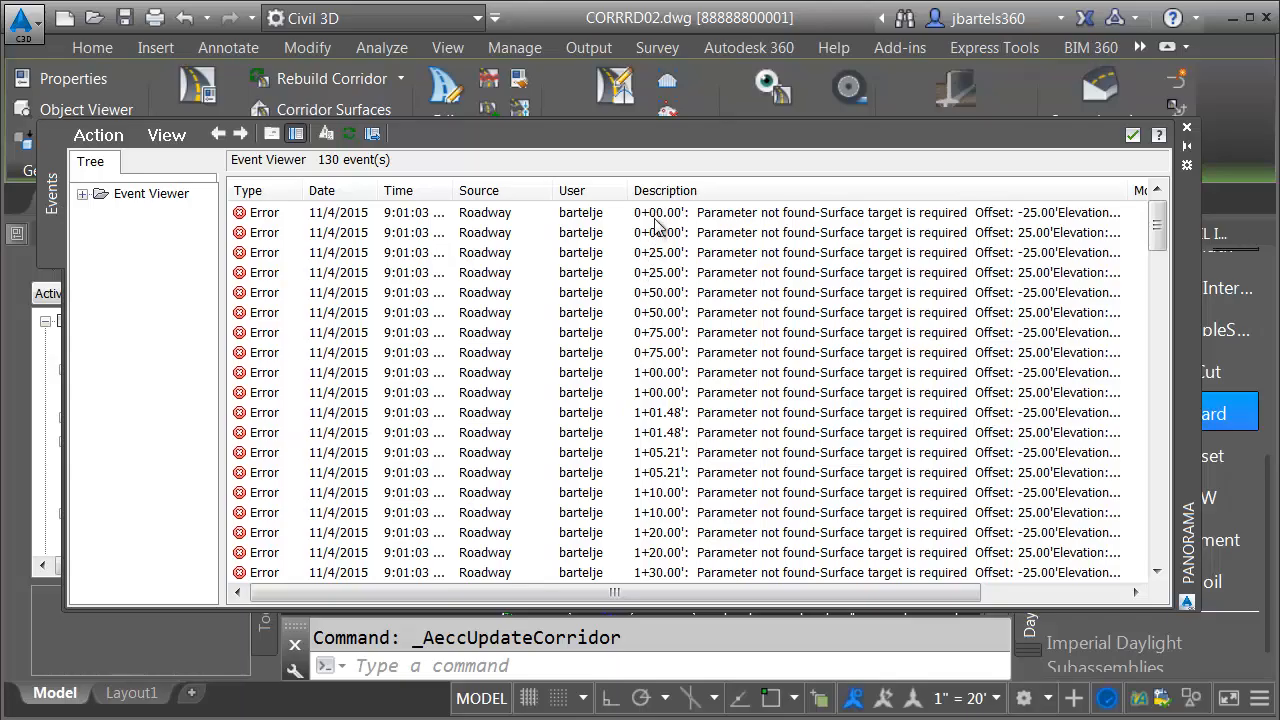
mouse_move(1157, 225)
mouse_down()
mouse_move(1152, 468)
mouse_move(1157, 218)
mouse_up()
drag(705, 594, 850, 594)
drag(951, 190, 1000, 190)
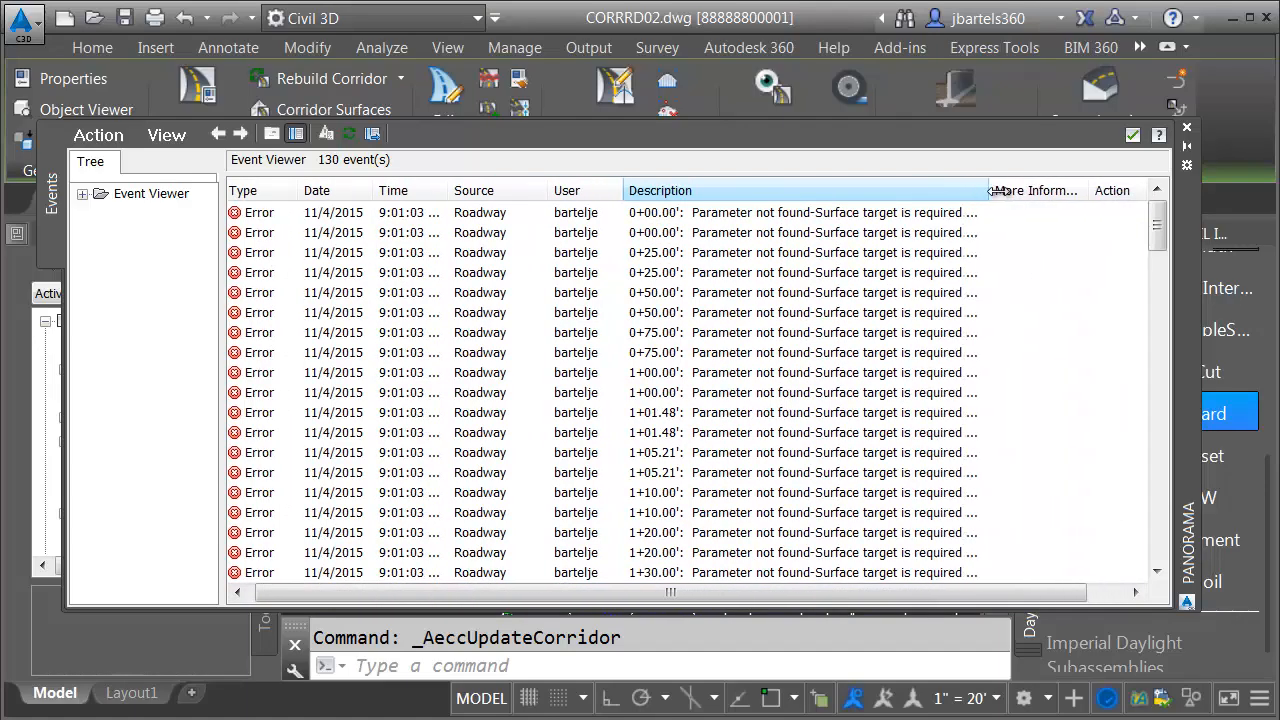
double_click(707, 218)
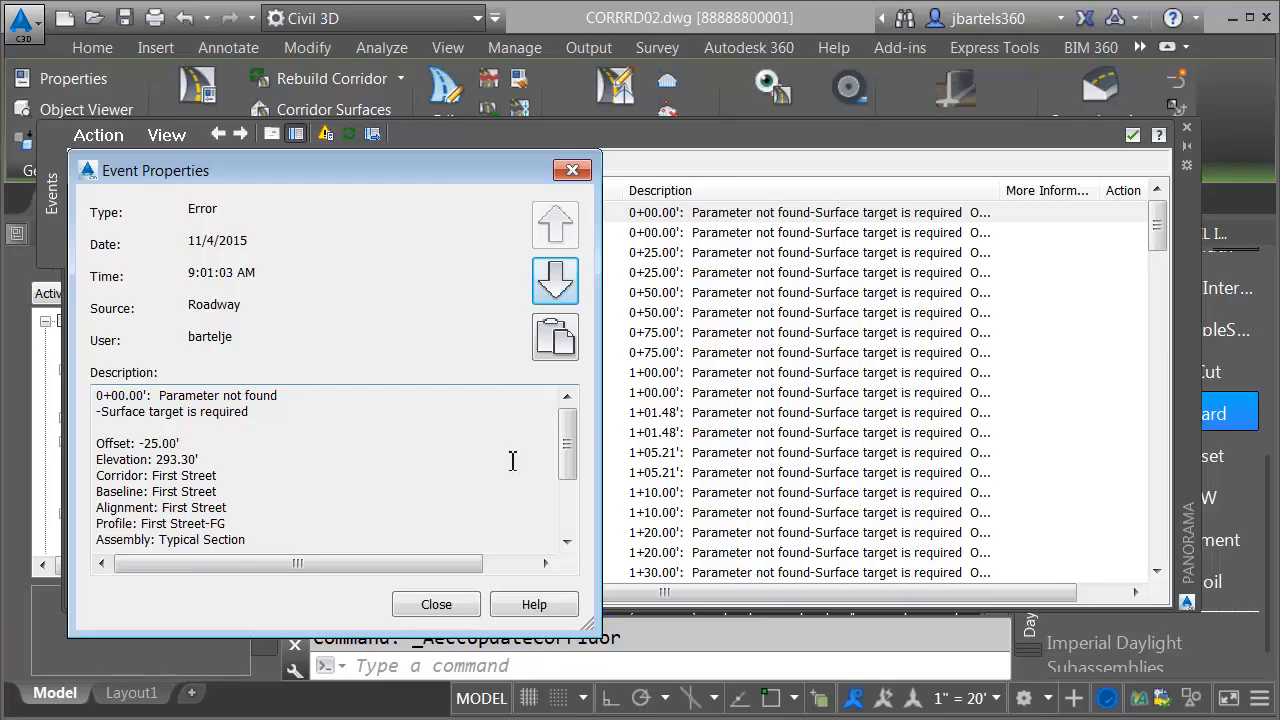
drag(568, 451, 572, 513)
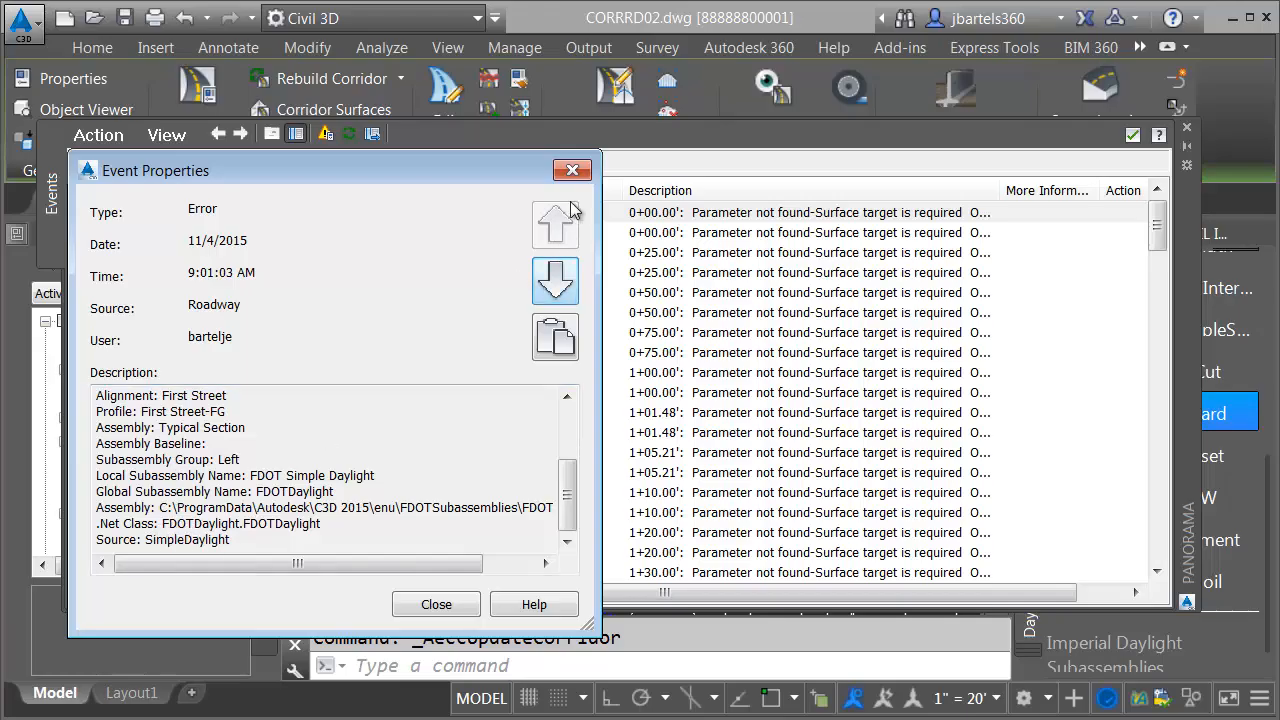
click(572, 170)
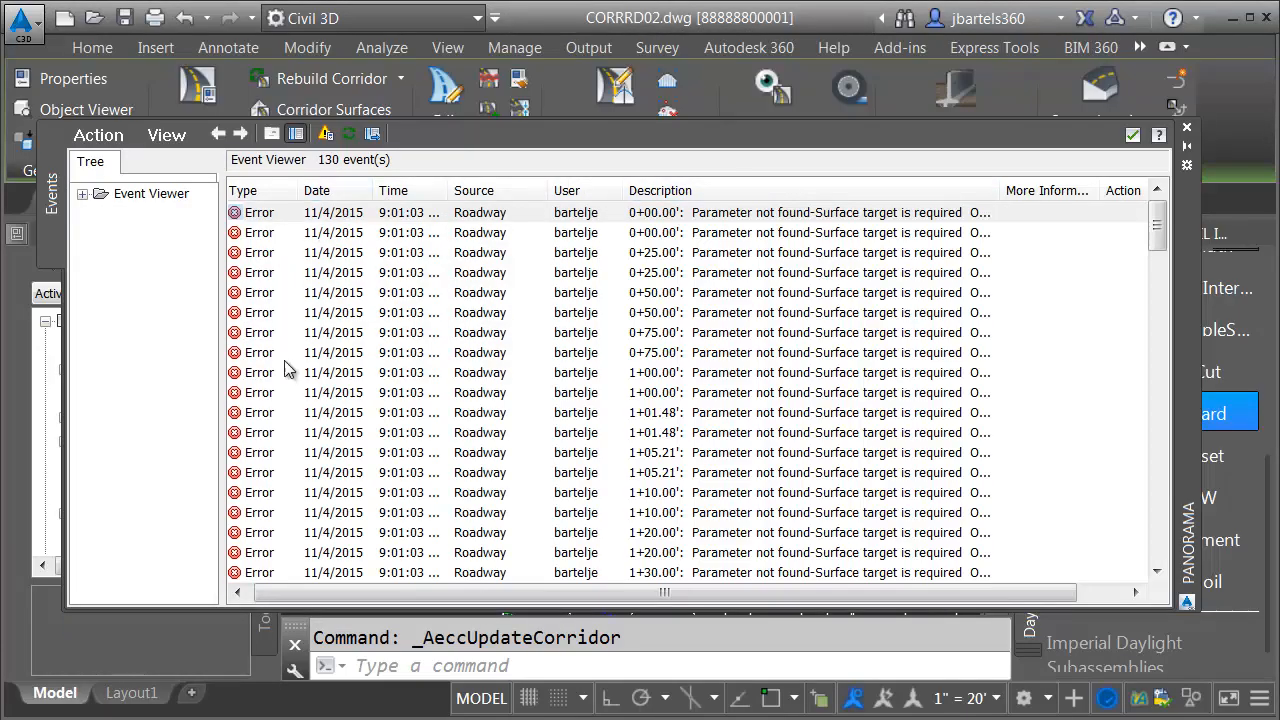
Step: Clear all events from the Event Viewer and dismiss the Panorama window
click(108, 138)
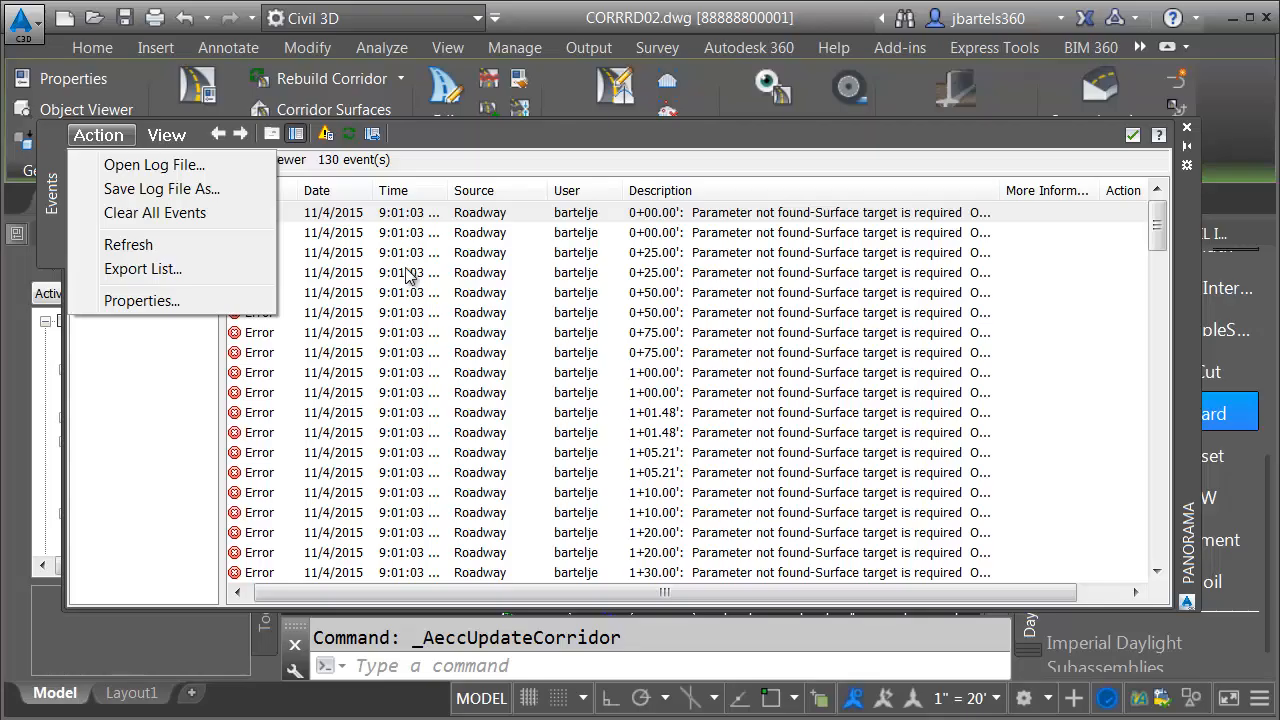
click(128, 216)
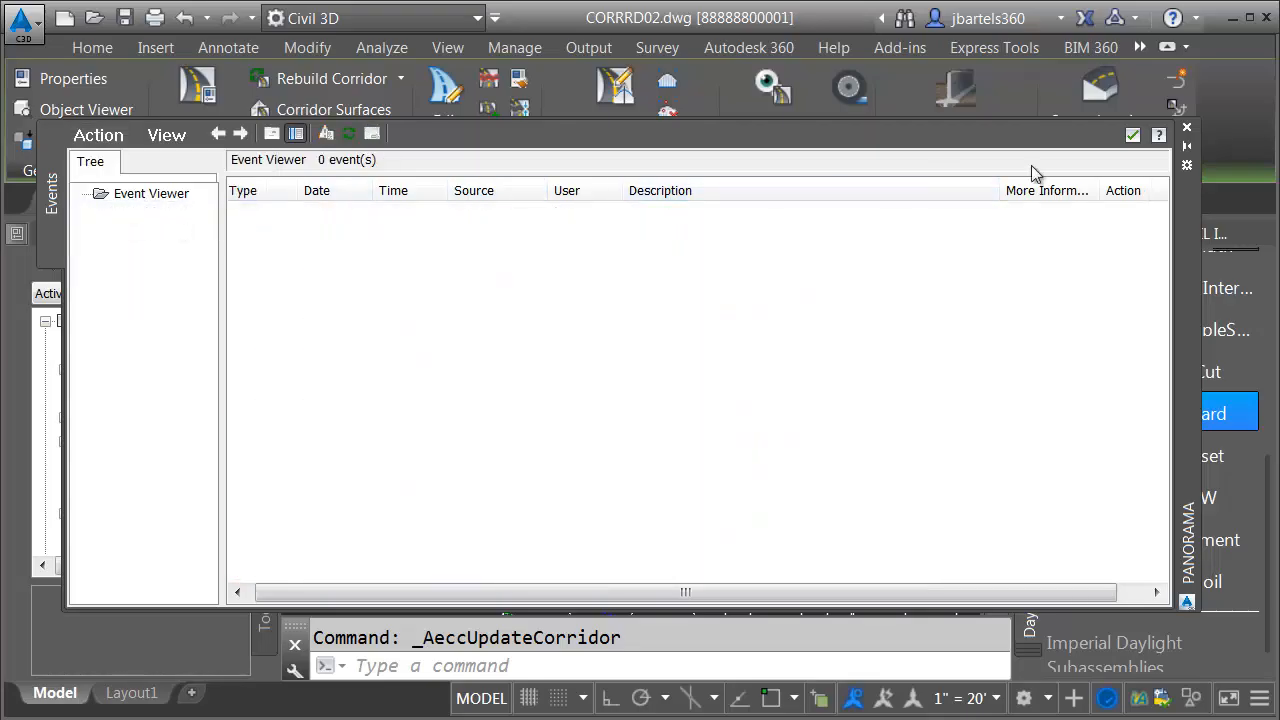
click(1132, 134)
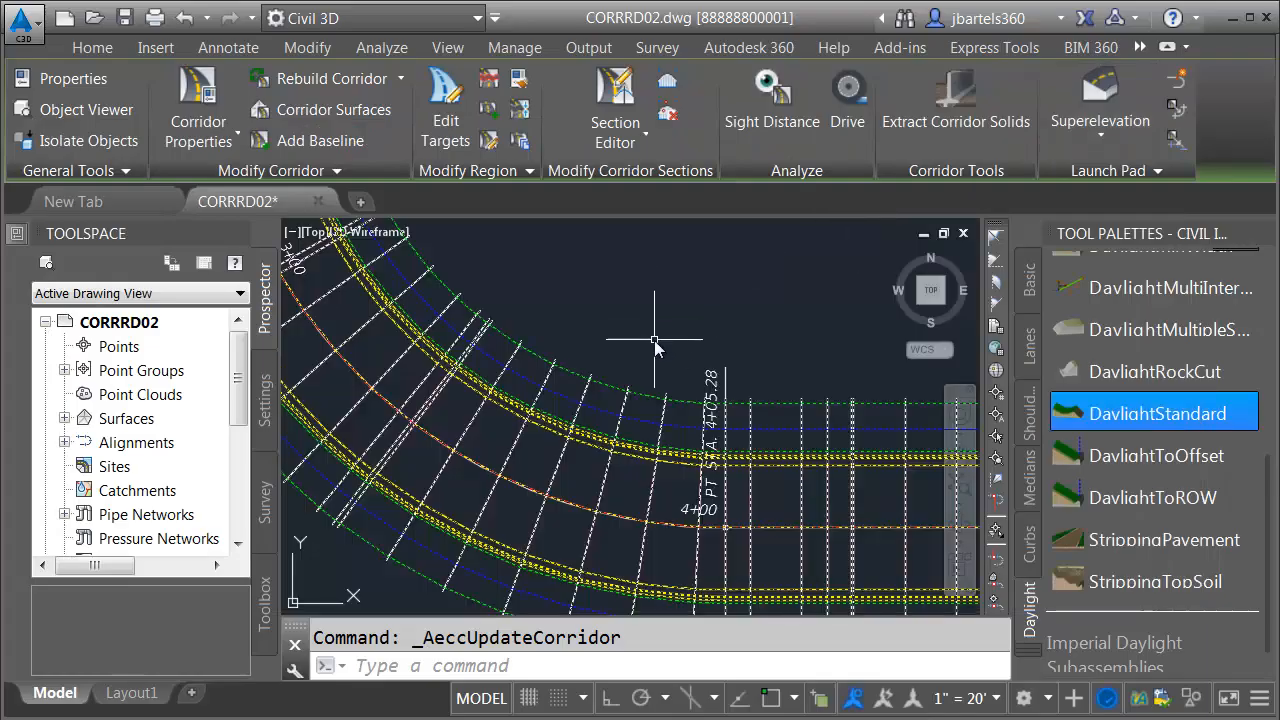
Step: Open the target mapping for all regions of the First Street corridor and collapse every target group except Surfaces
scroll(655, 340, down, 1)
scroll(414, 345, up, 1)
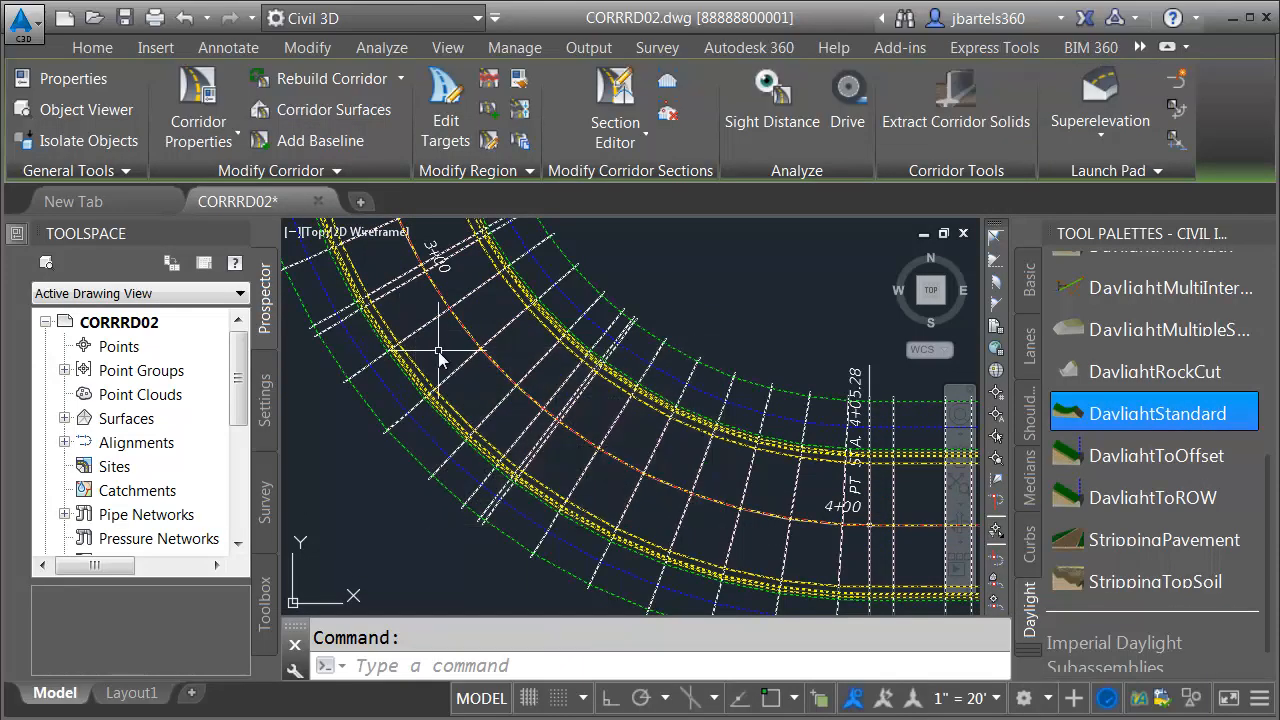
click(233, 150)
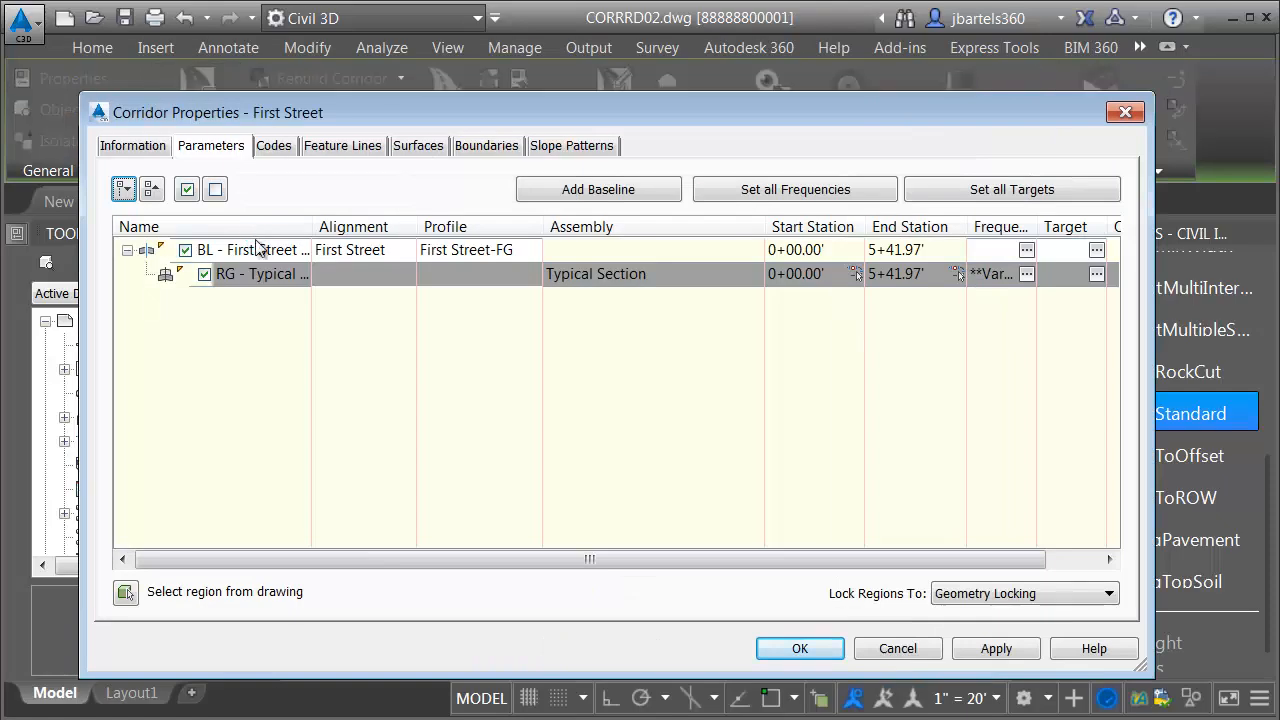
click(990, 192)
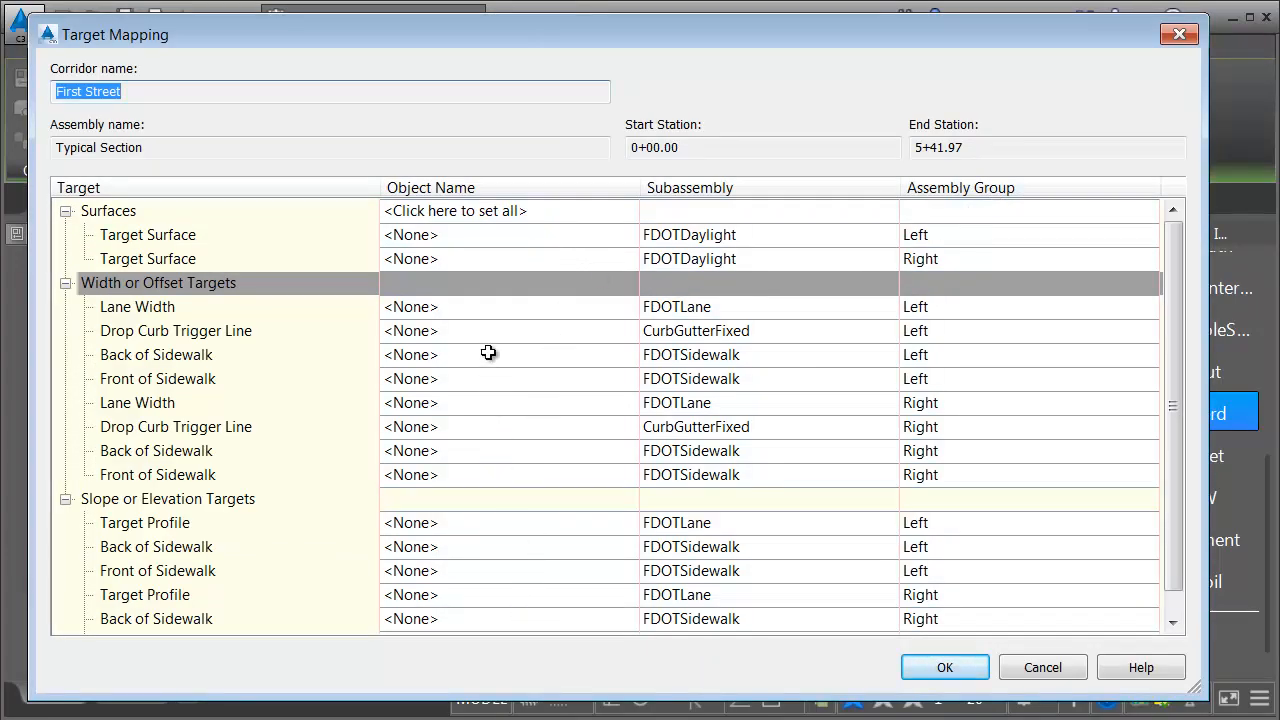
click(65, 211)
click(65, 235)
click(65, 259)
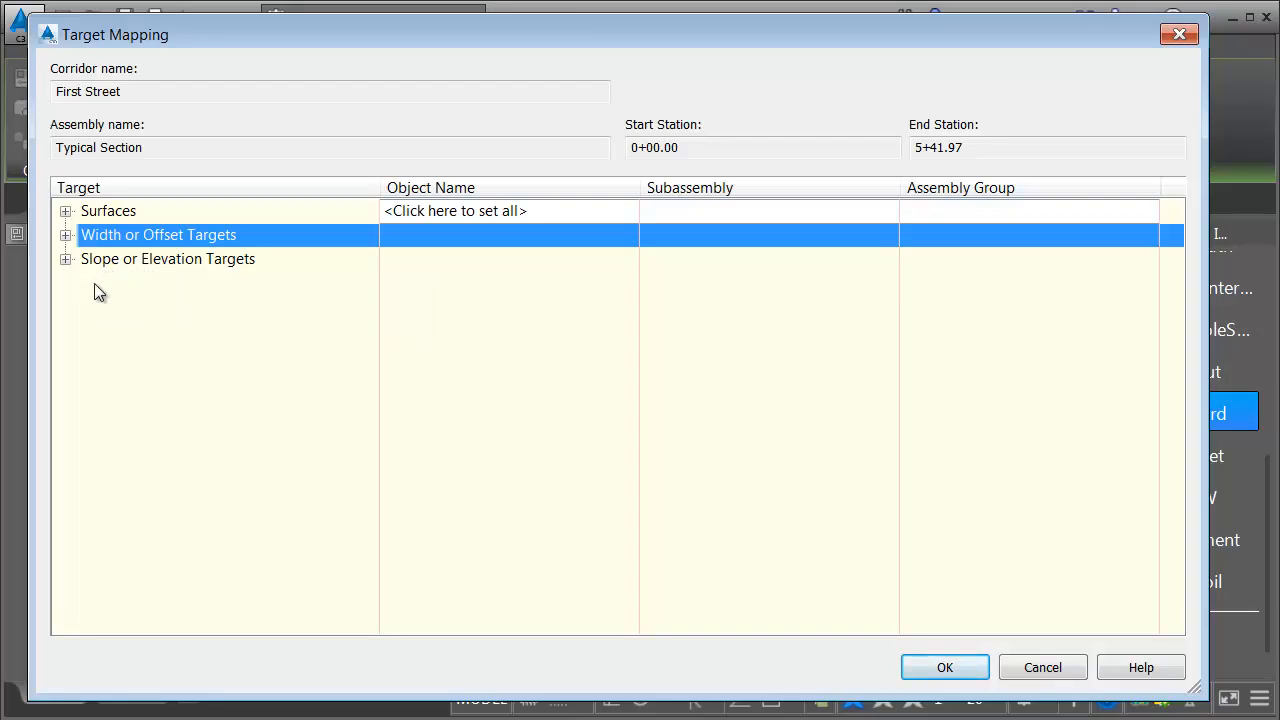
click(65, 211)
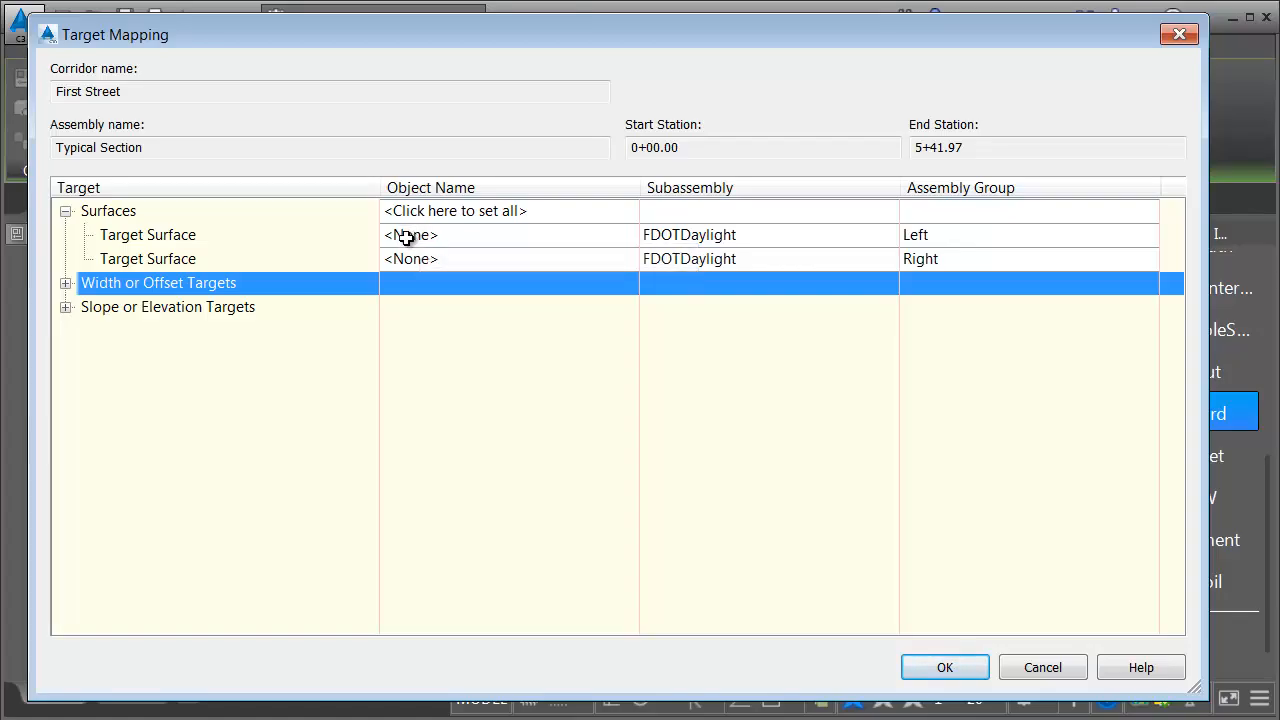
Step: Set EG as the target surface of the left FDOTDaylight subassembly, and assign EG to all surface targets at once
click(405, 236)
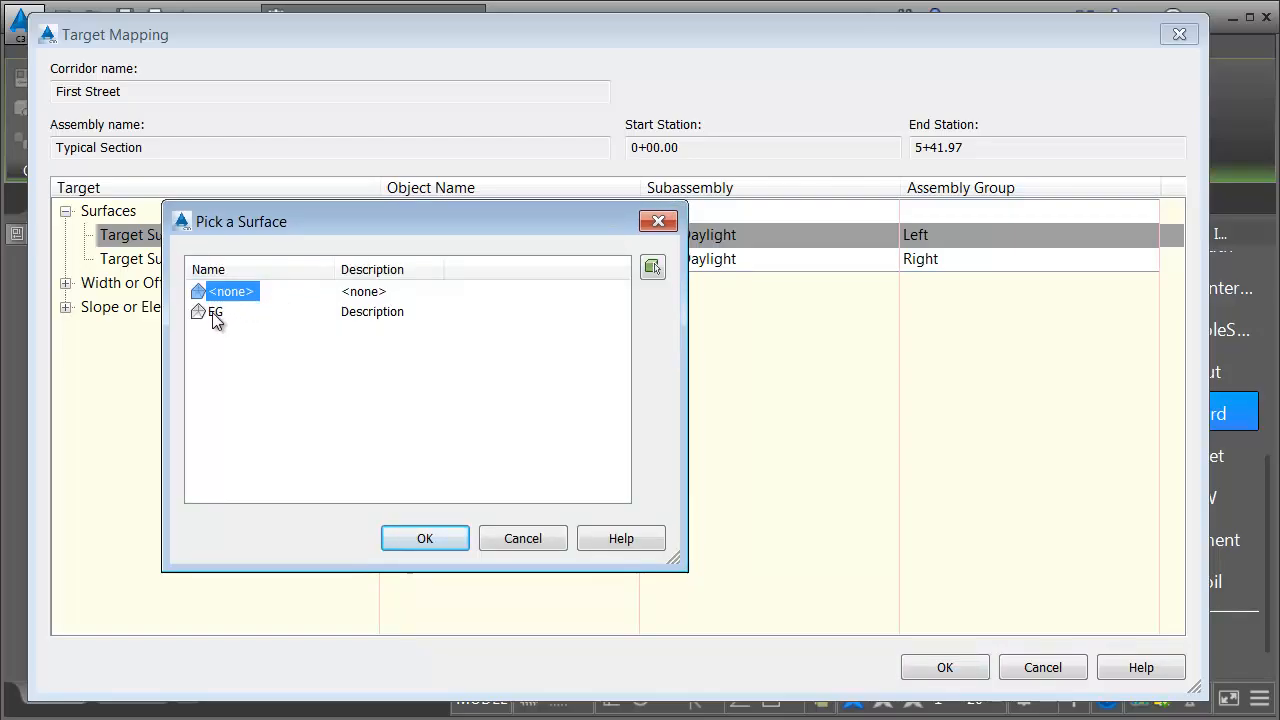
click(215, 314)
click(418, 536)
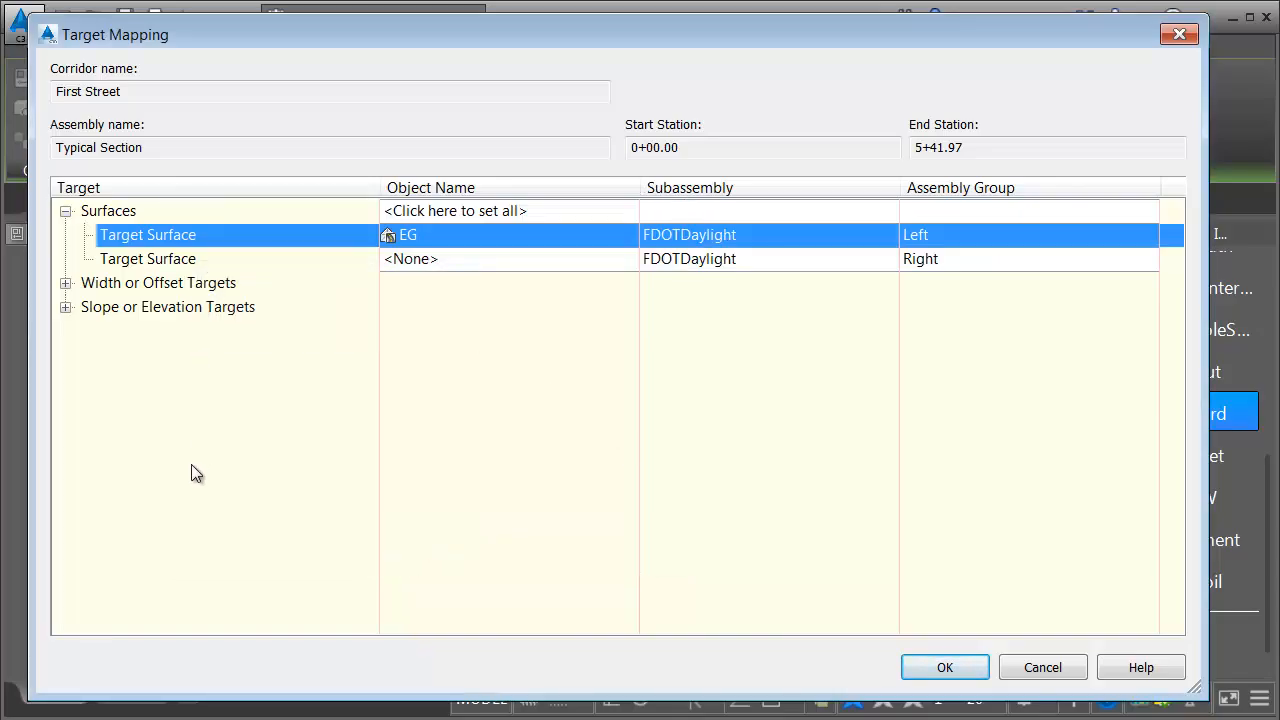
click(460, 211)
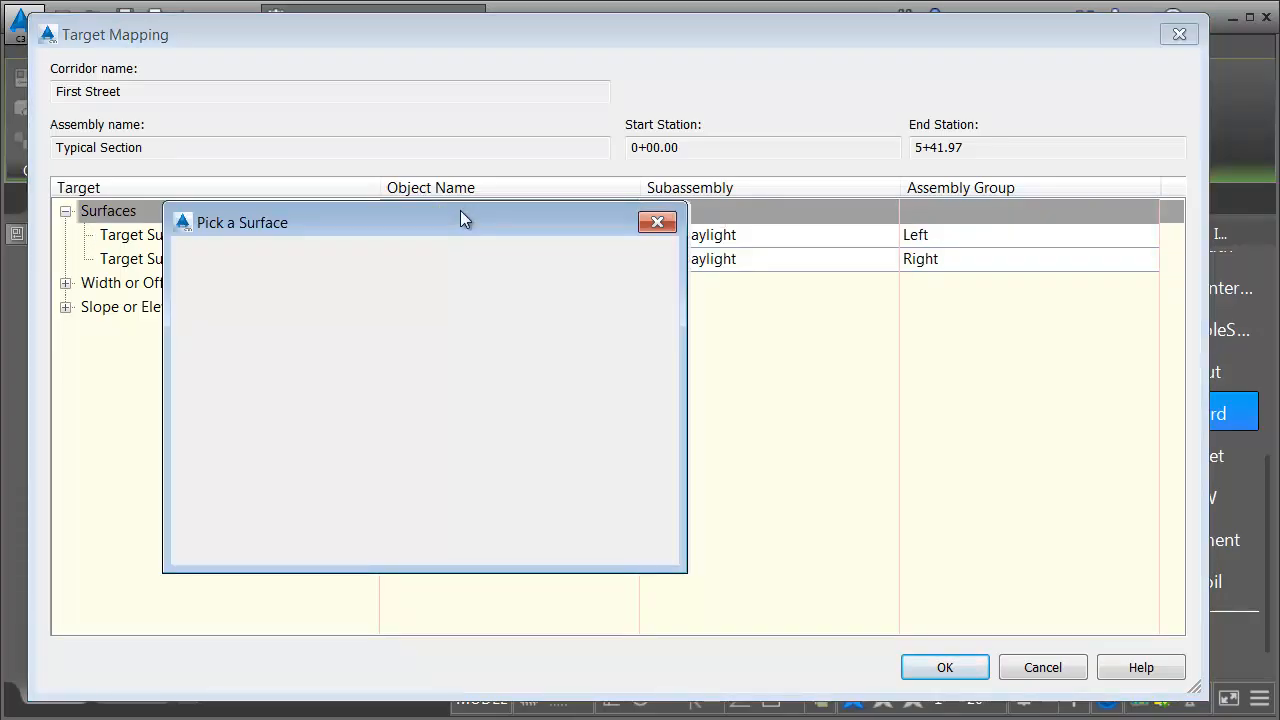
click(224, 308)
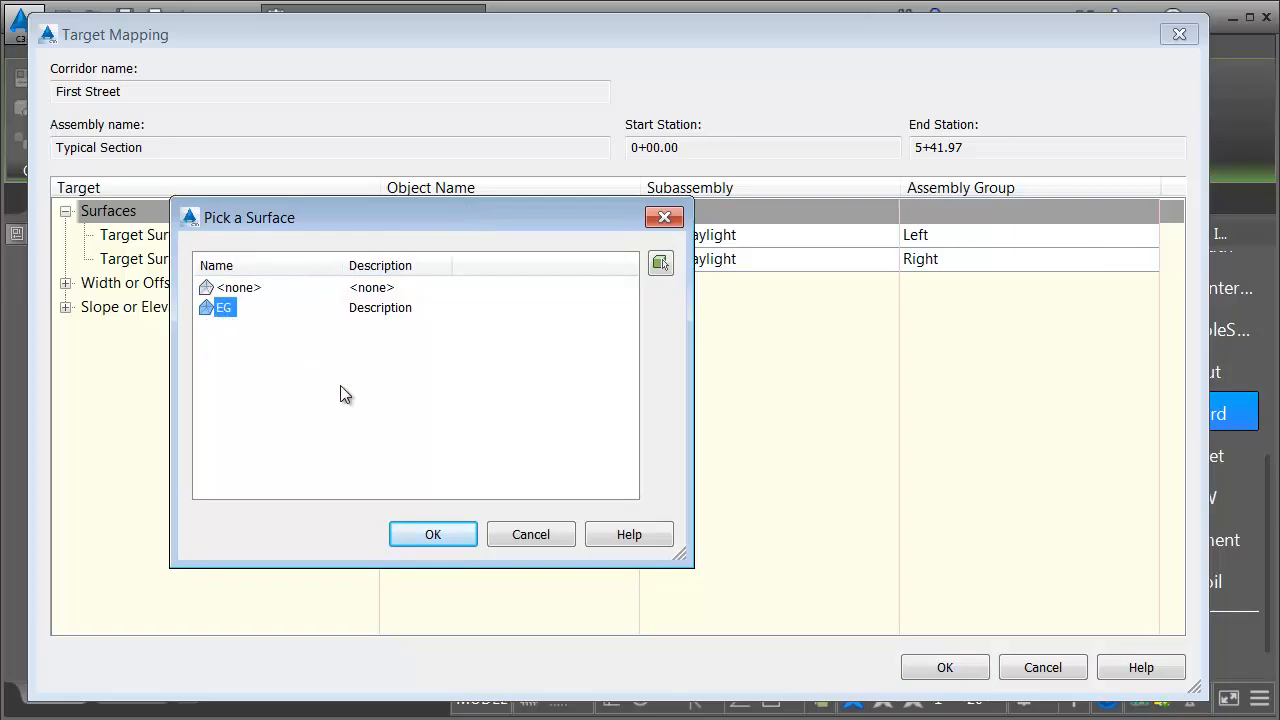
click(428, 534)
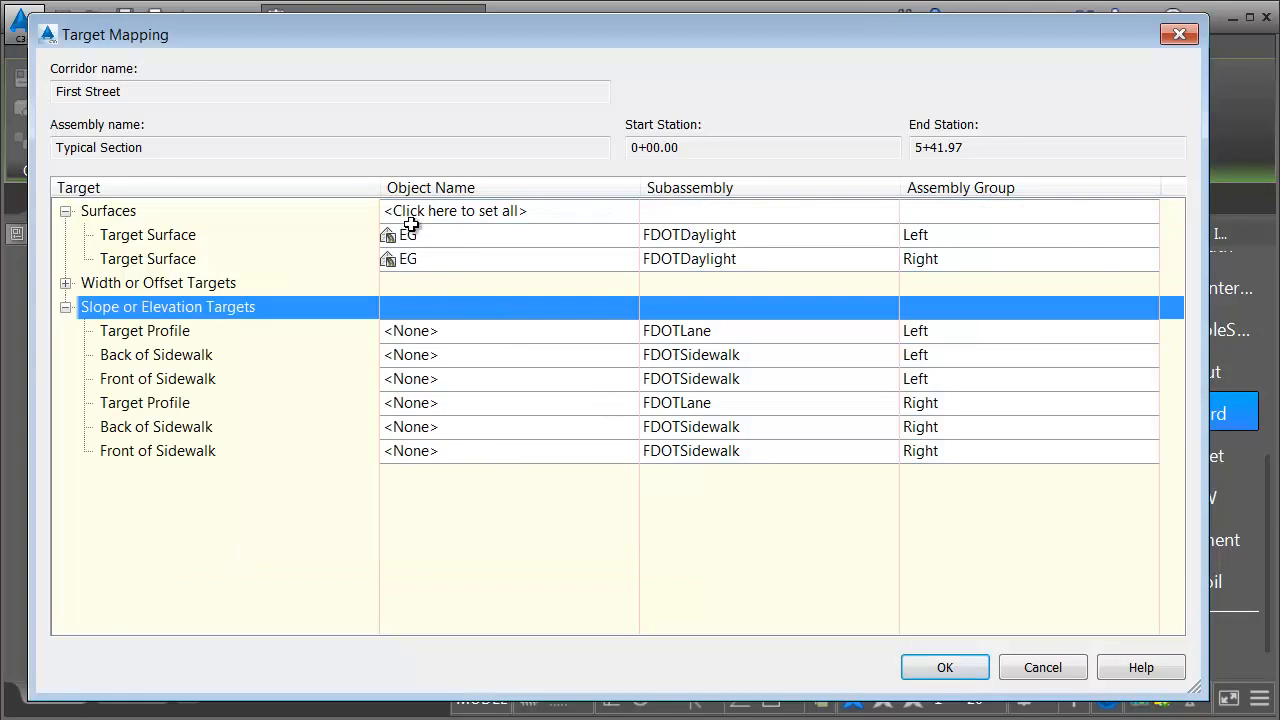
Step: Accept the target mapping and corridor properties, and rebuild the First Street corridor
click(943, 667)
click(798, 647)
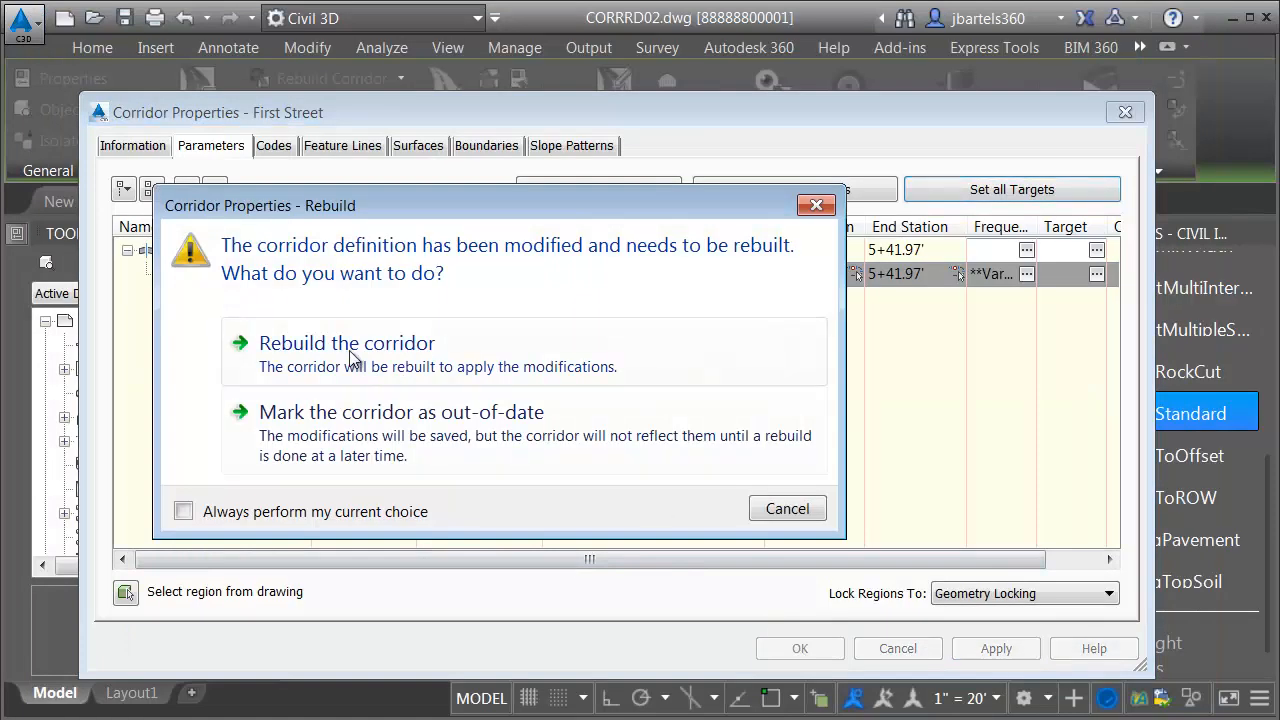
click(350, 345)
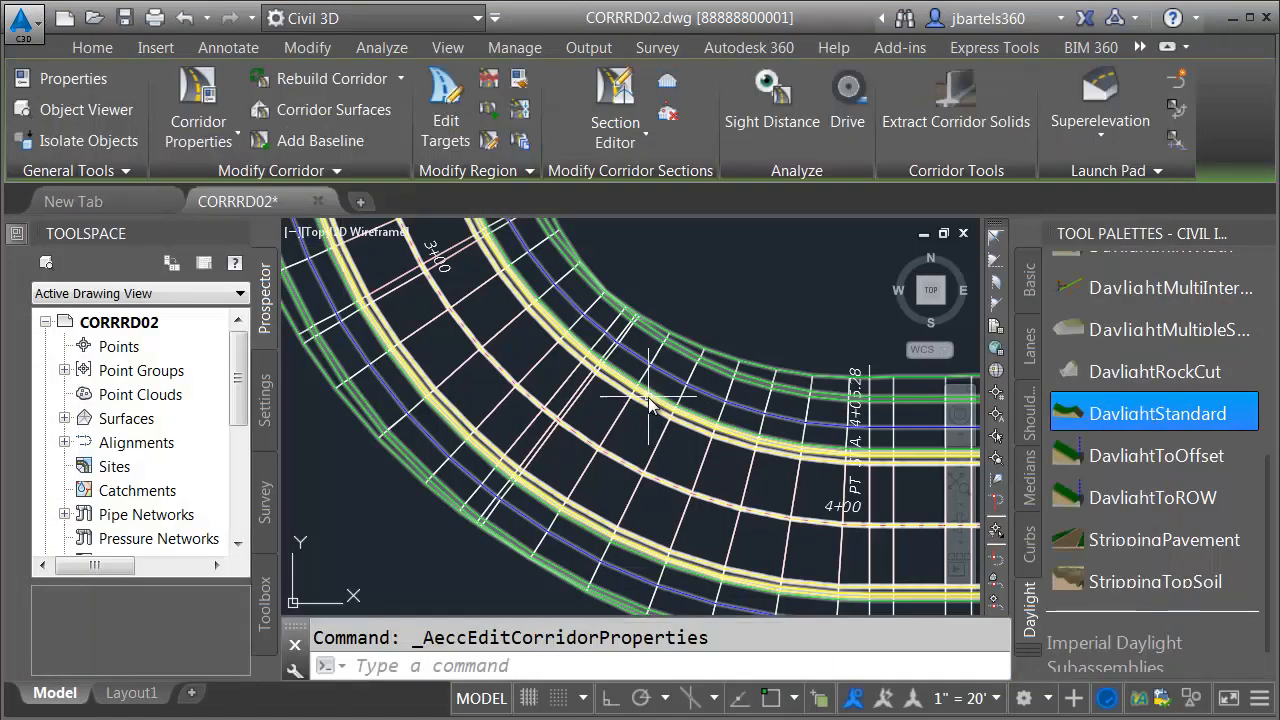
Step: Examine the daylight edges of the rebuilt corridor in plan, from the stretch near station 5+00 back to station 1+00
key(Escape)
scroll(772, 457, down, 5)
scroll(772, 457, down, 2)
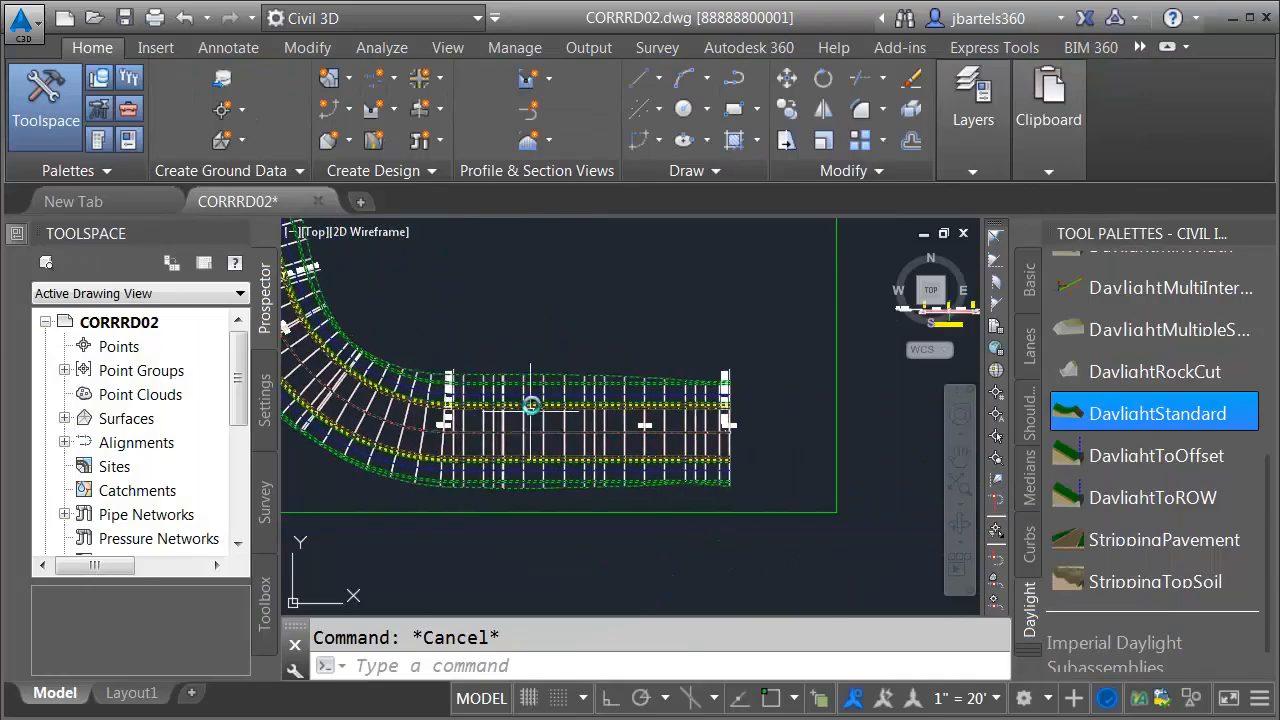
scroll(514, 366, up, 6)
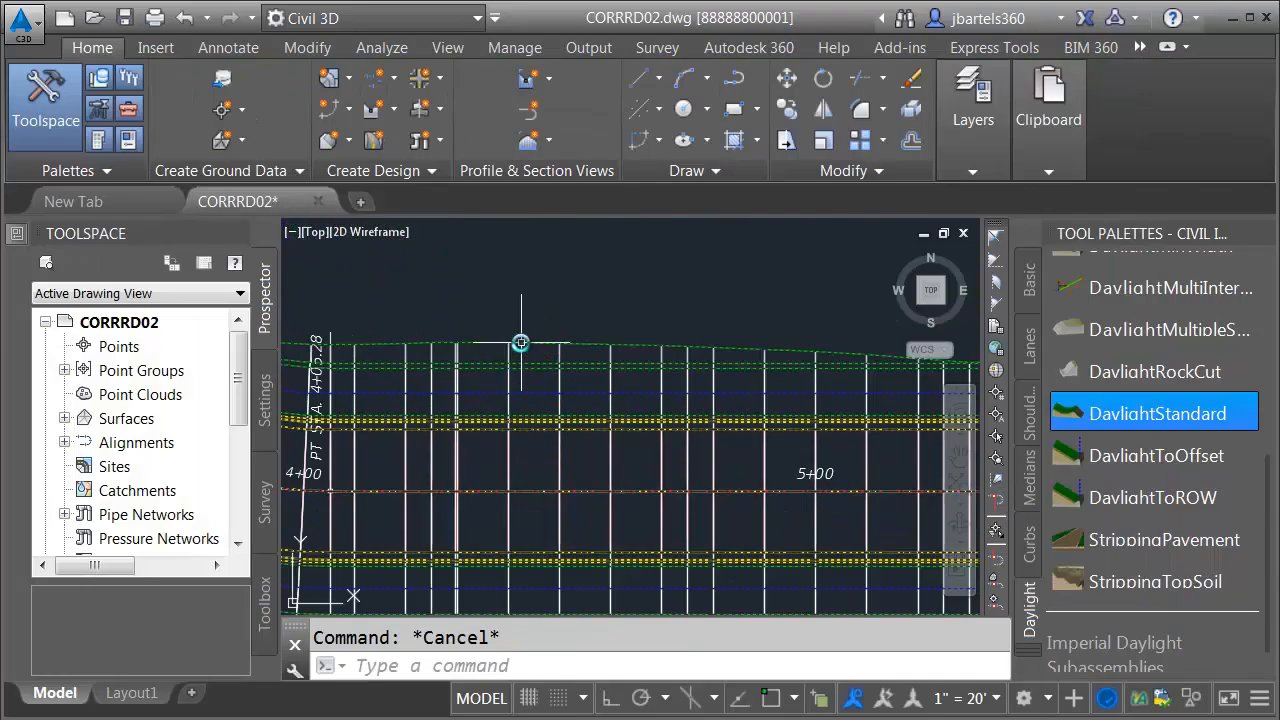
scroll(575, 345, down, 6)
middle_drag(442, 302, 708, 505)
middle_drag(602, 320, 841, 457)
scroll(492, 340, up, 4)
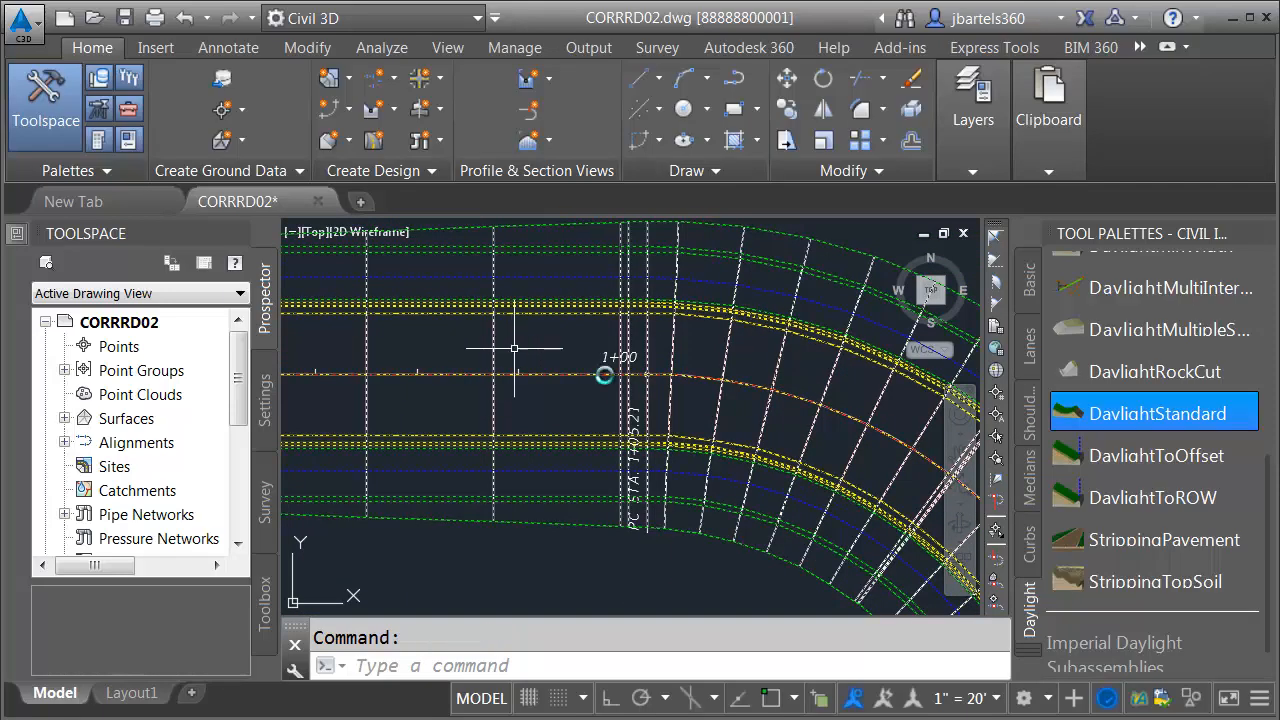
Step: Inspect the First Street corridor in 3D in the Object Viewer, following its daylight slopes along the curves, and close the viewer
click(494, 348)
click(105, 110)
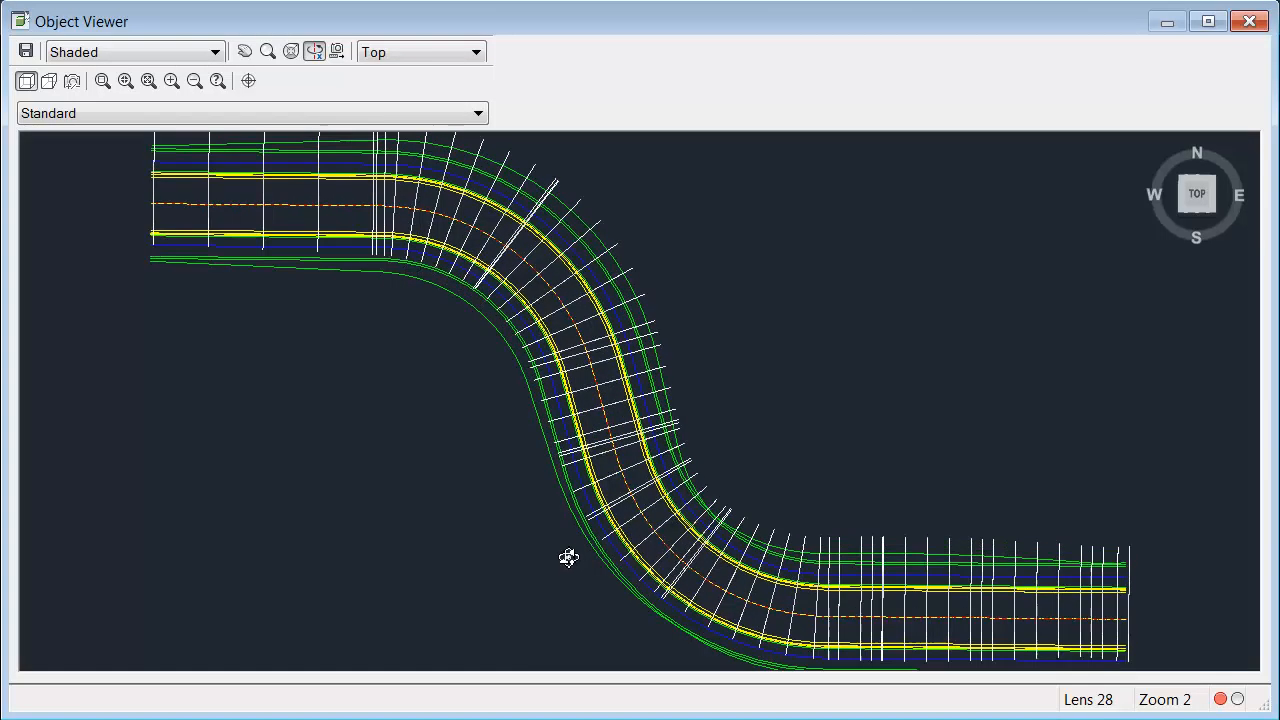
drag(569, 557, 471, 314)
drag(594, 340, 678, 330)
scroll(675, 325, up, 3)
scroll(689, 371, up, 4)
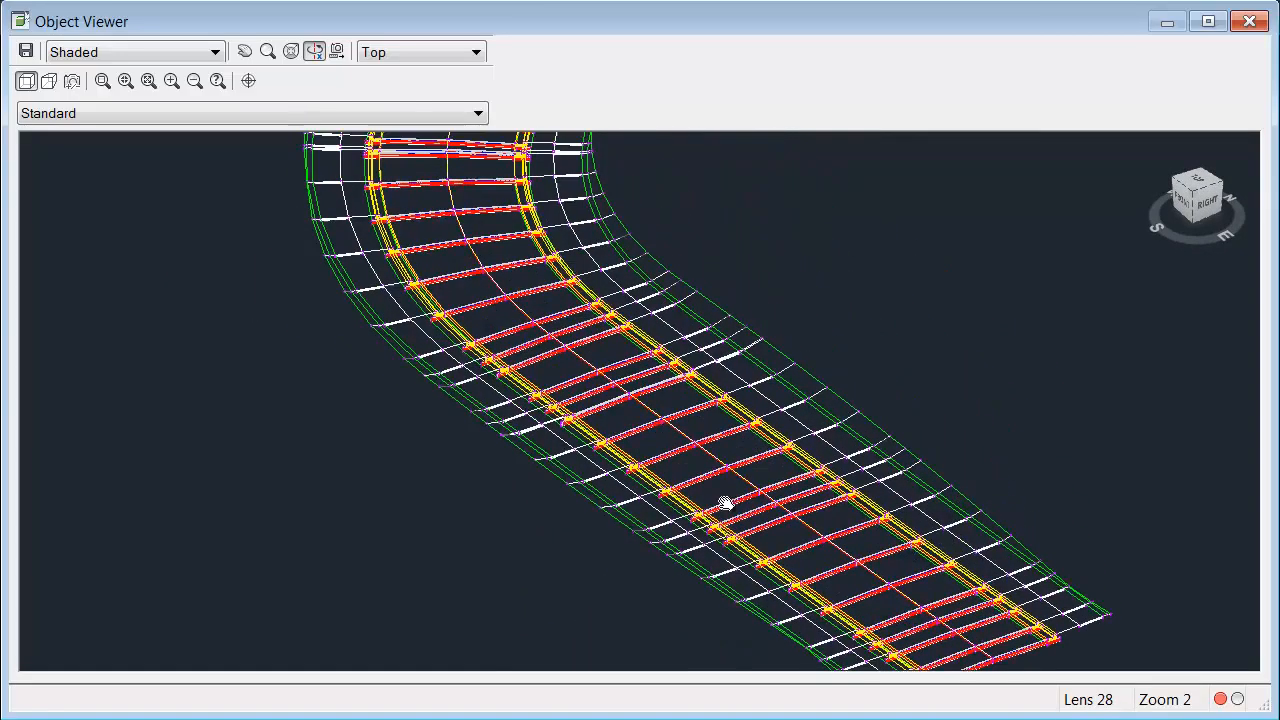
middle_drag(465, 275, 509, 610)
middle_drag(645, 276, 466, 580)
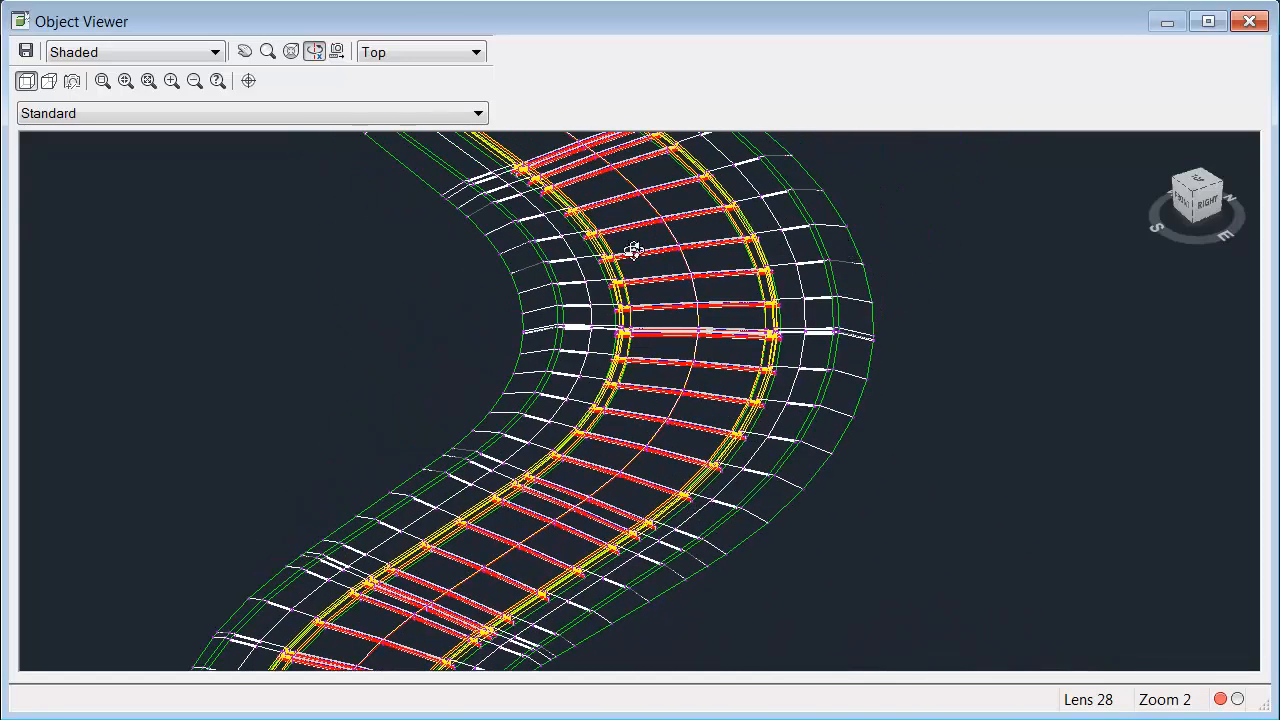
mouse_move(616, 247)
middle_down()
mouse_move(729, 543)
mouse_move(682, 385)
mouse_move(597, 240)
middle_up()
click(1249, 21)
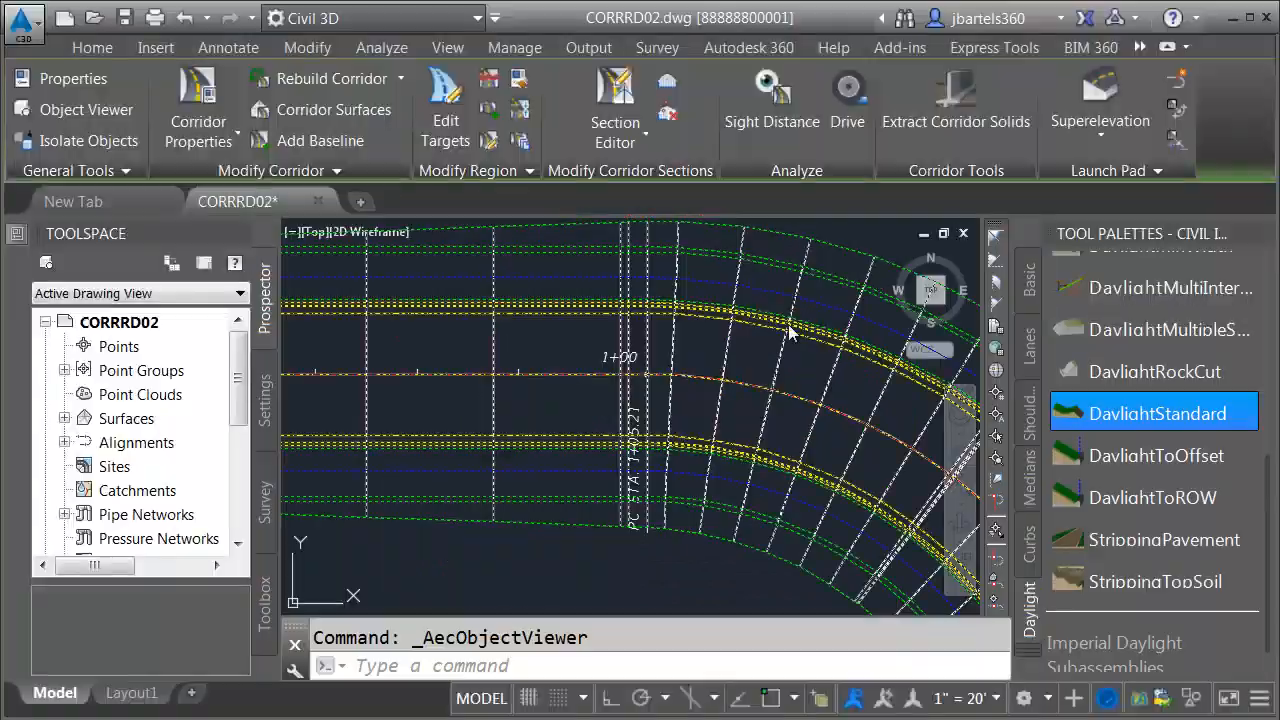
Step: Create a corridor surface in the First Street corridor properties and name it First Street TOP
scroll(605, 403, down, 5)
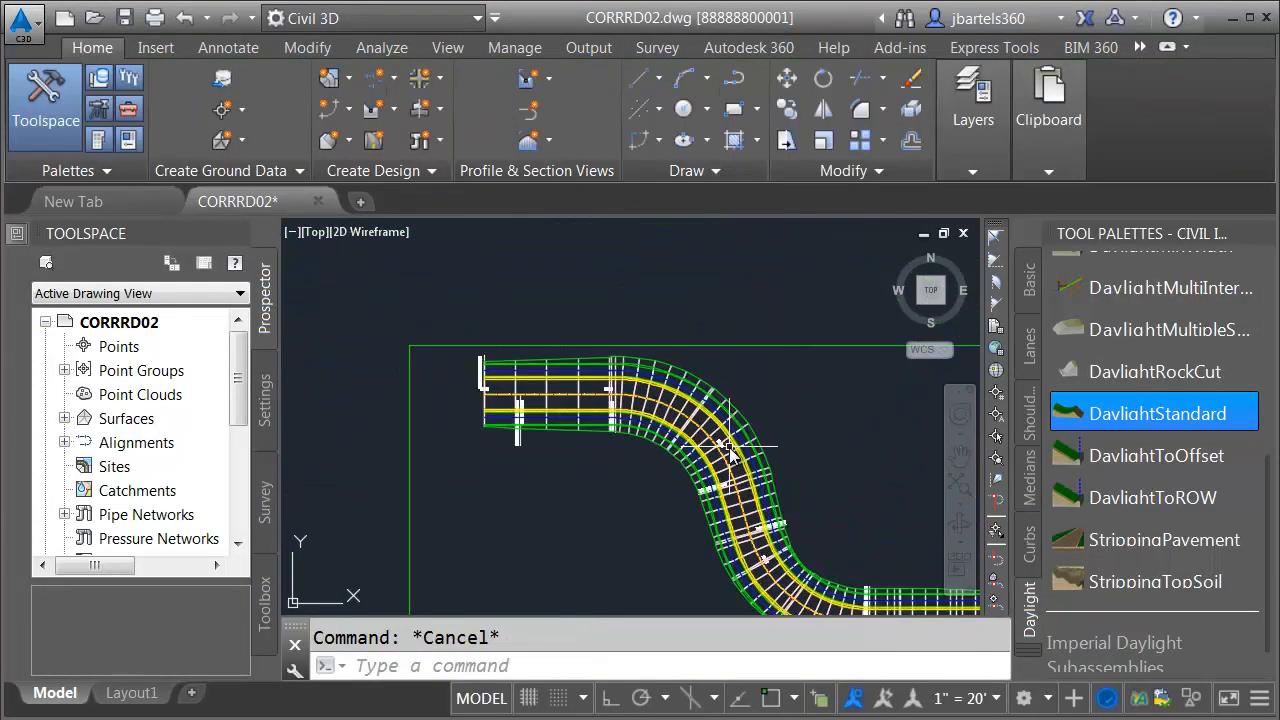
scroll(595, 370, up, 3)
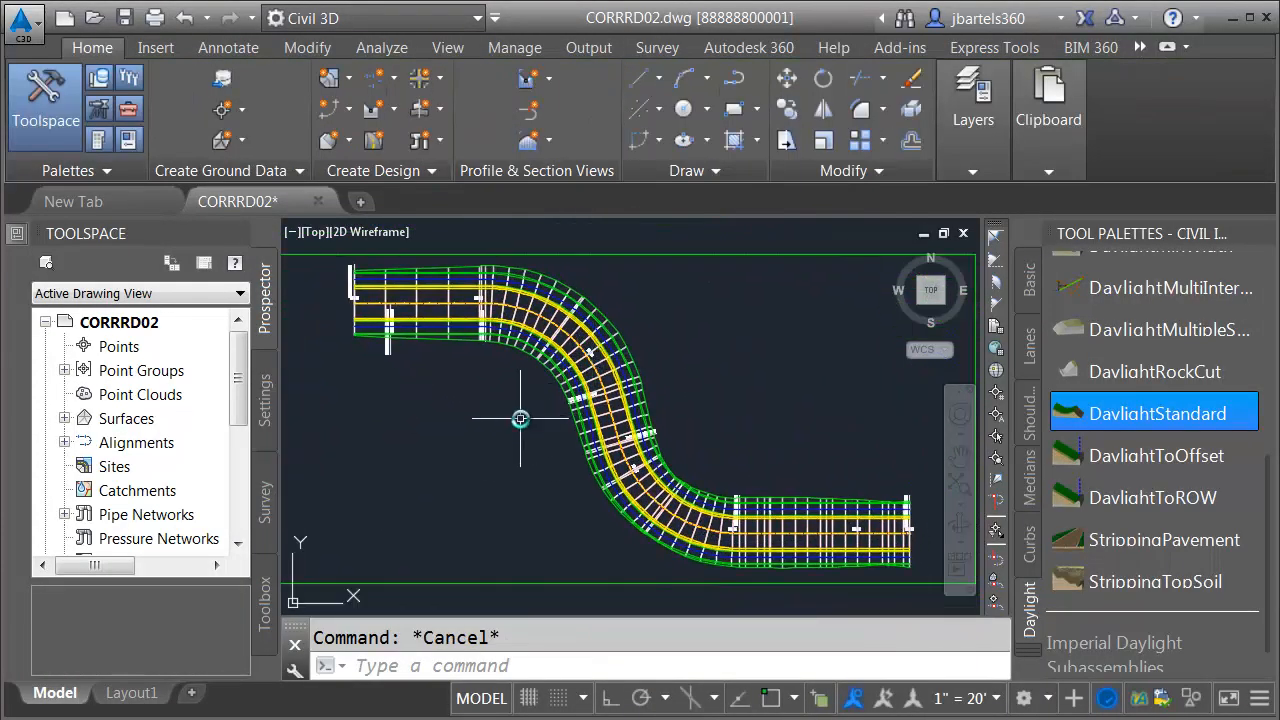
scroll(455, 347, up, 2)
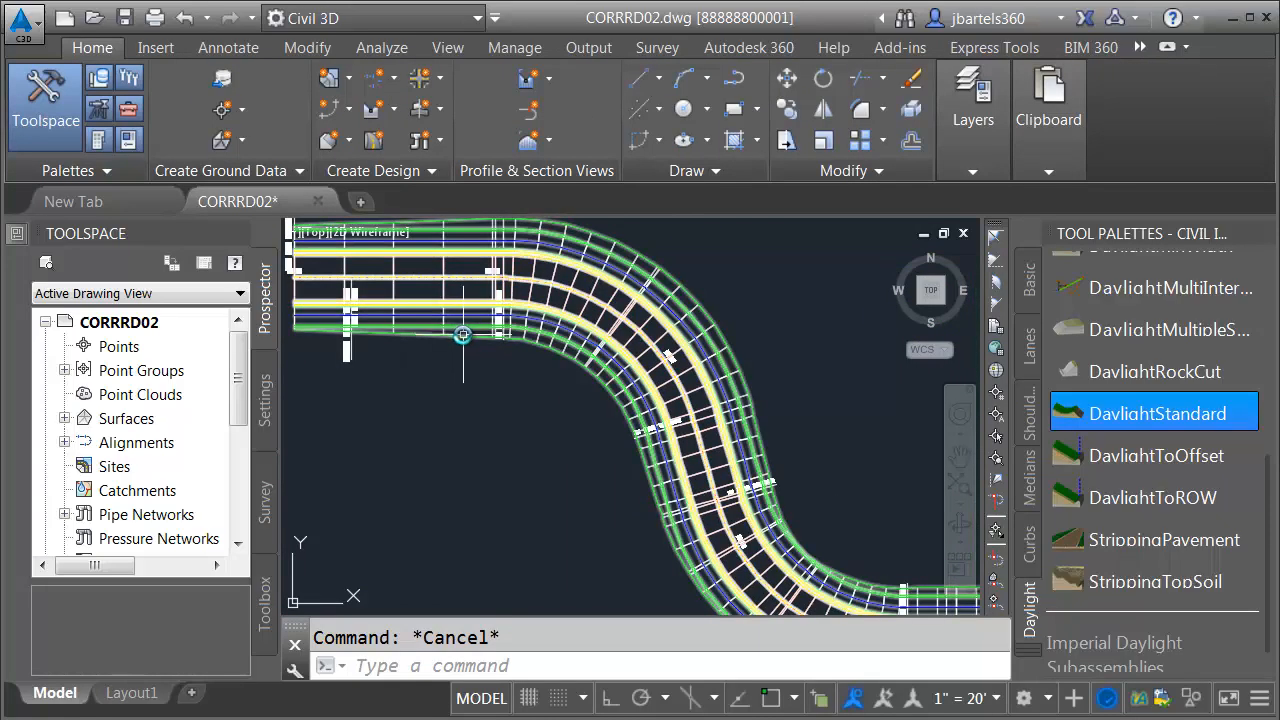
click(463, 336)
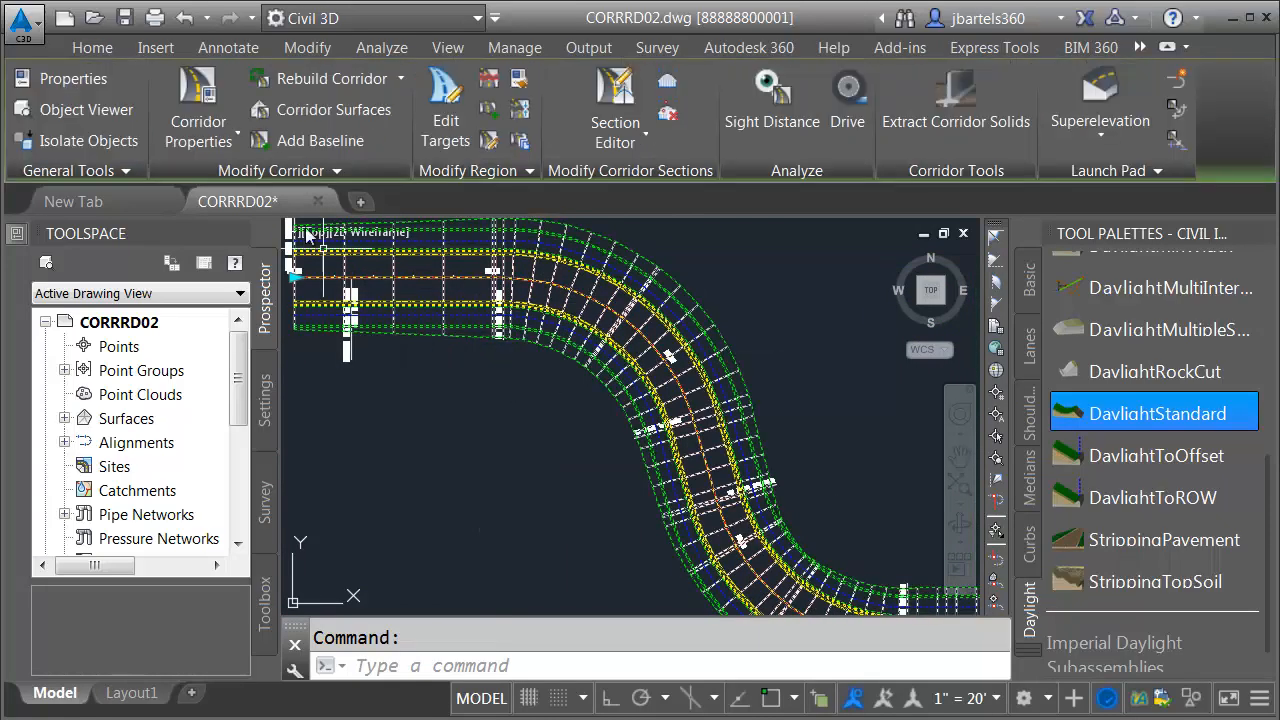
click(208, 96)
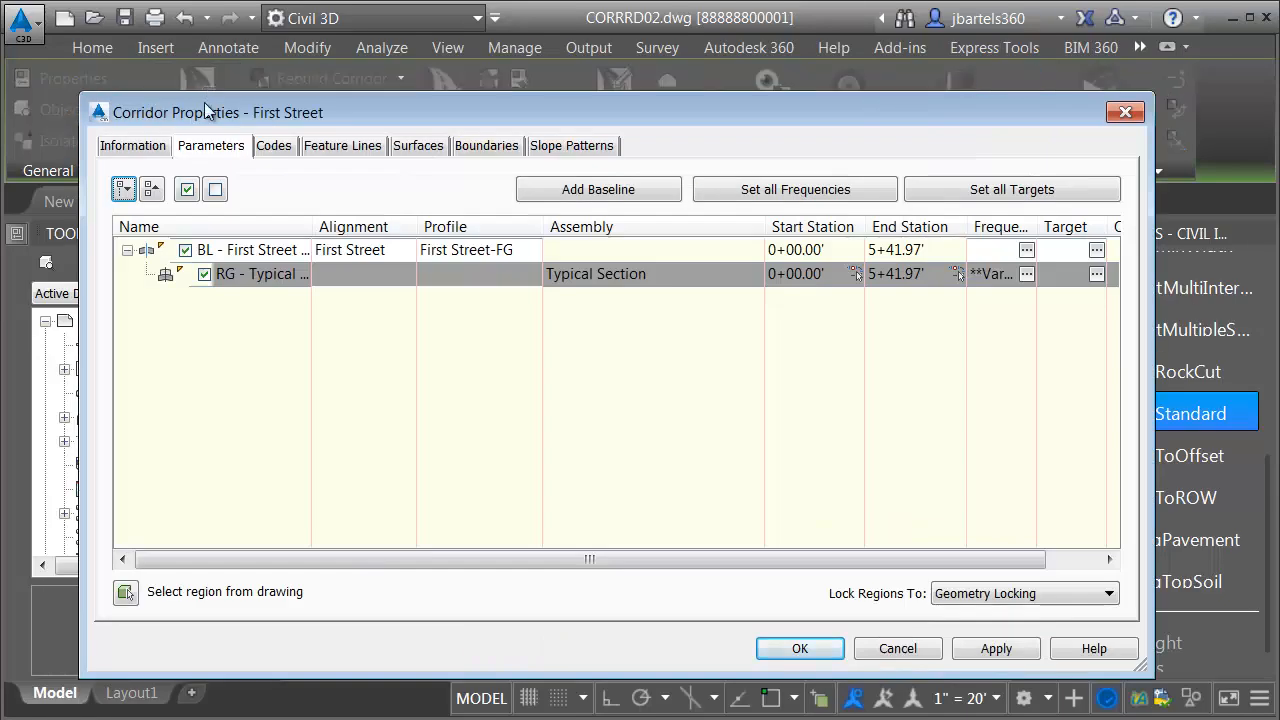
click(406, 145)
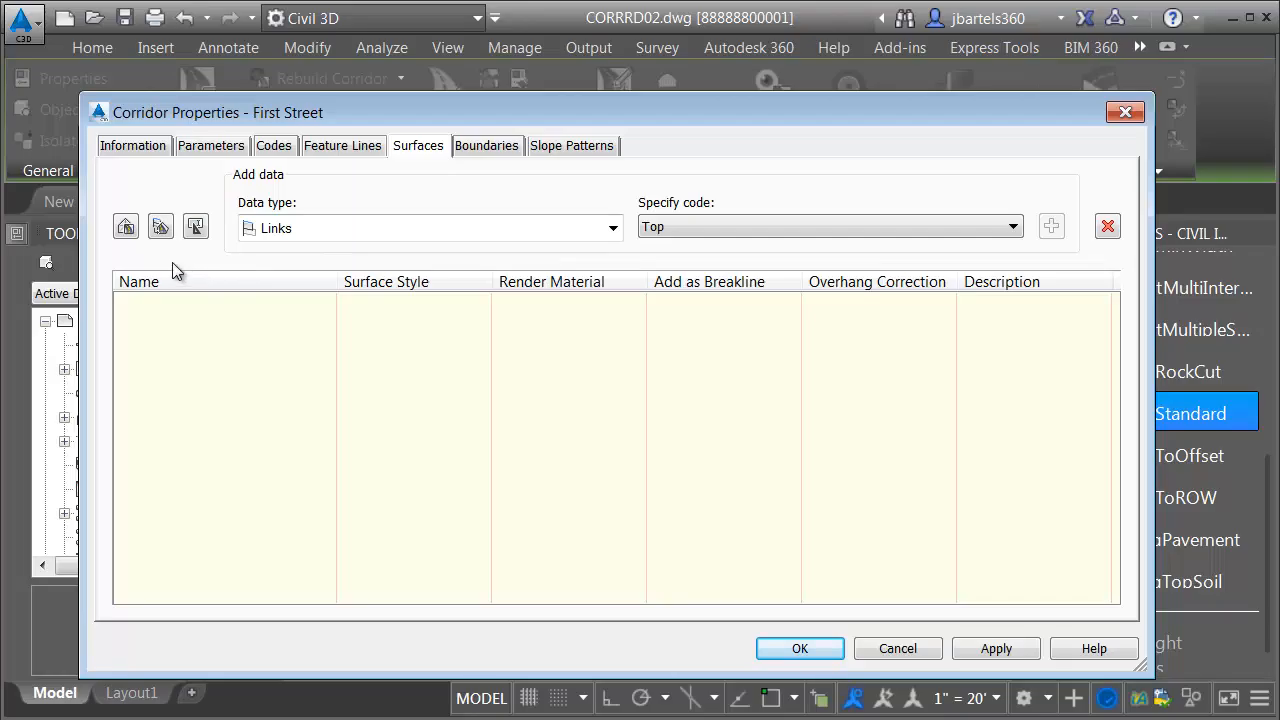
click(126, 226)
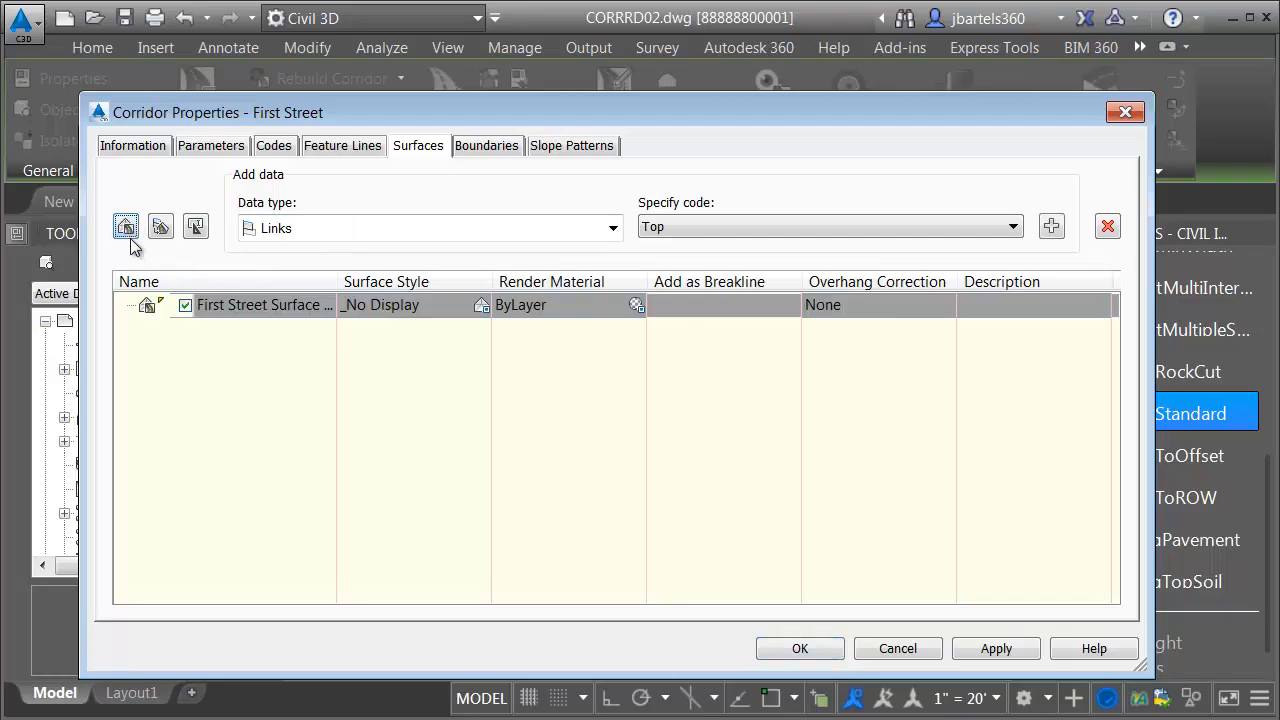
double_click(278, 304)
click(286, 306)
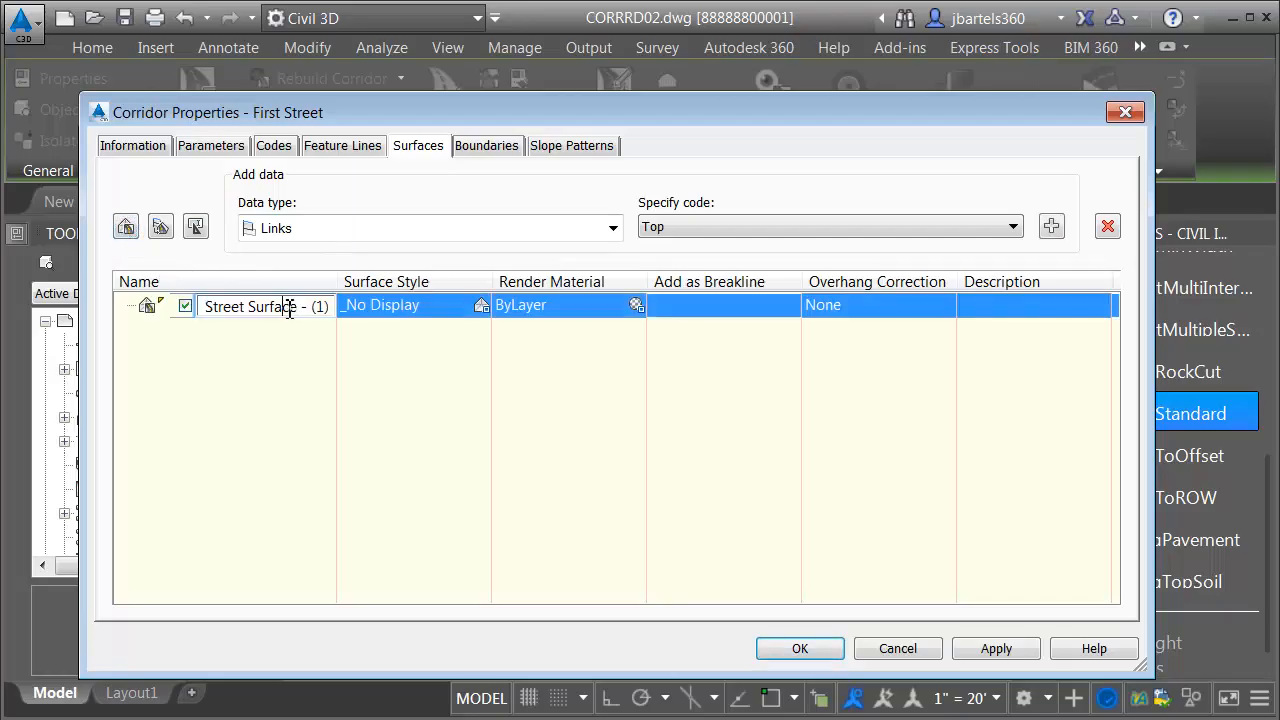
drag(265, 310, 324, 314)
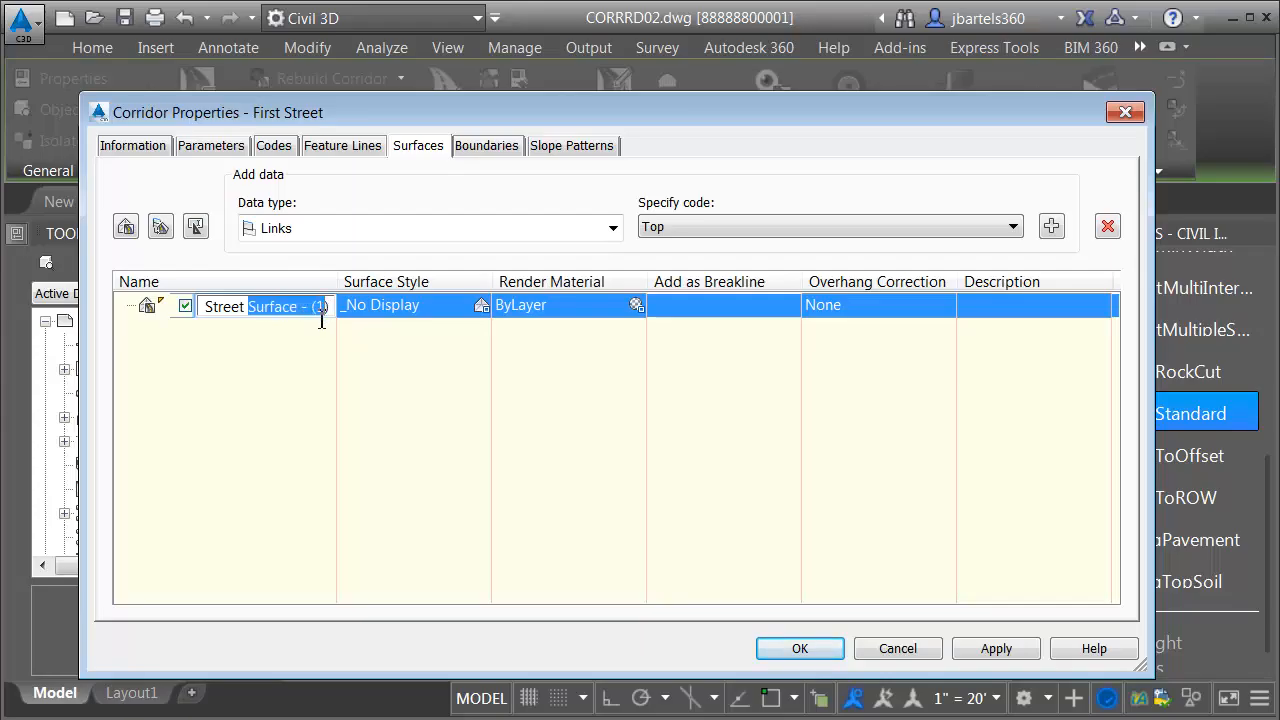
text(TOP)
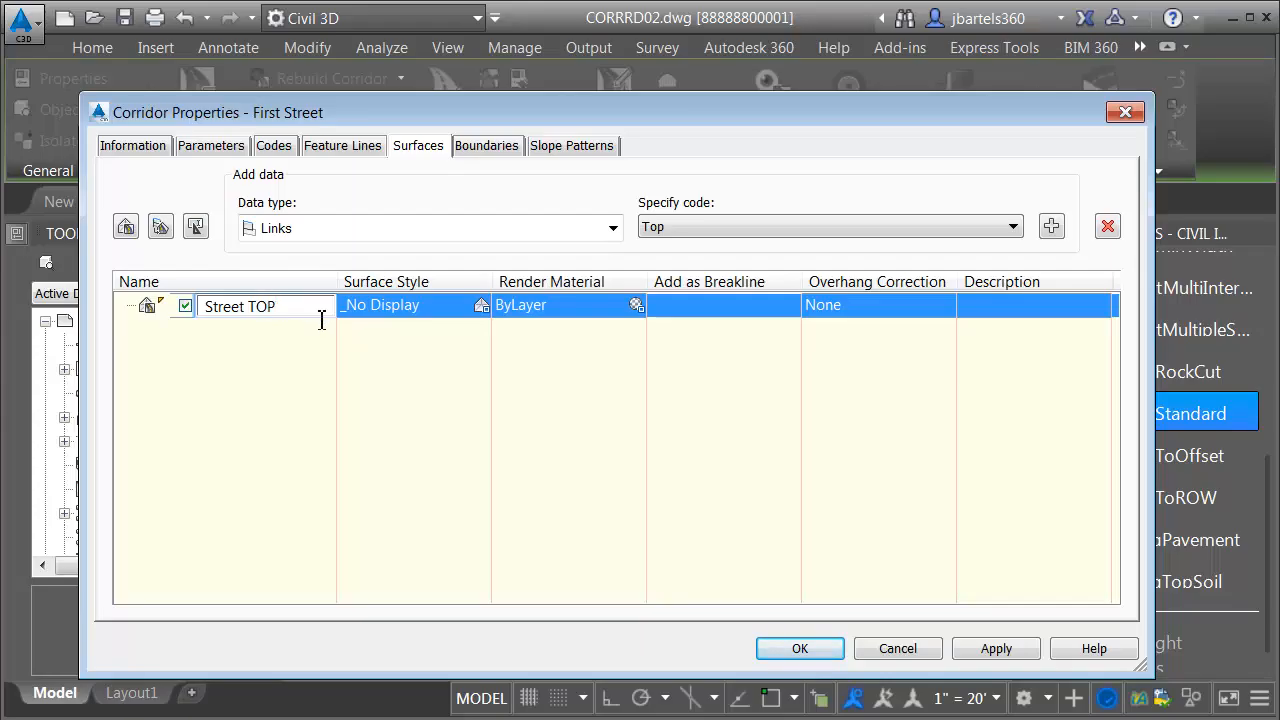
key(Return)
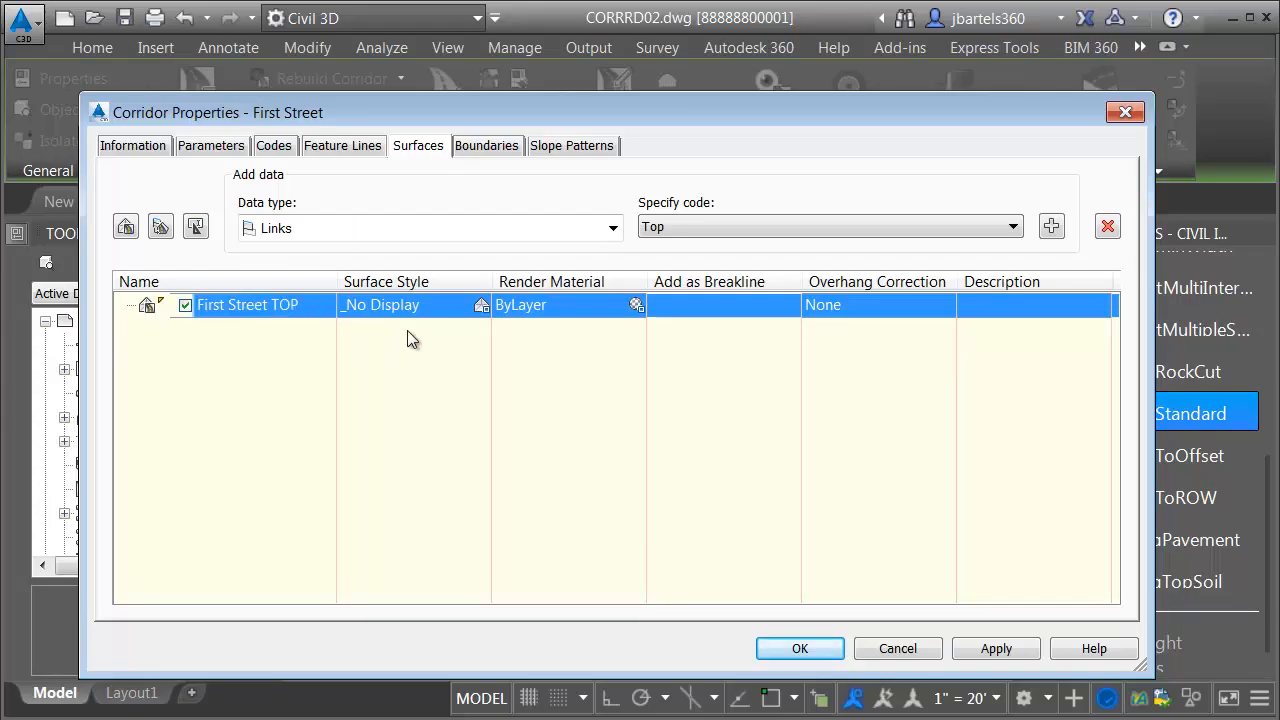
Step: Give the First Street TOP surface a Triangles 1-1 Existing style and add the Top links to it as breaklines
click(481, 305)
click(545, 167)
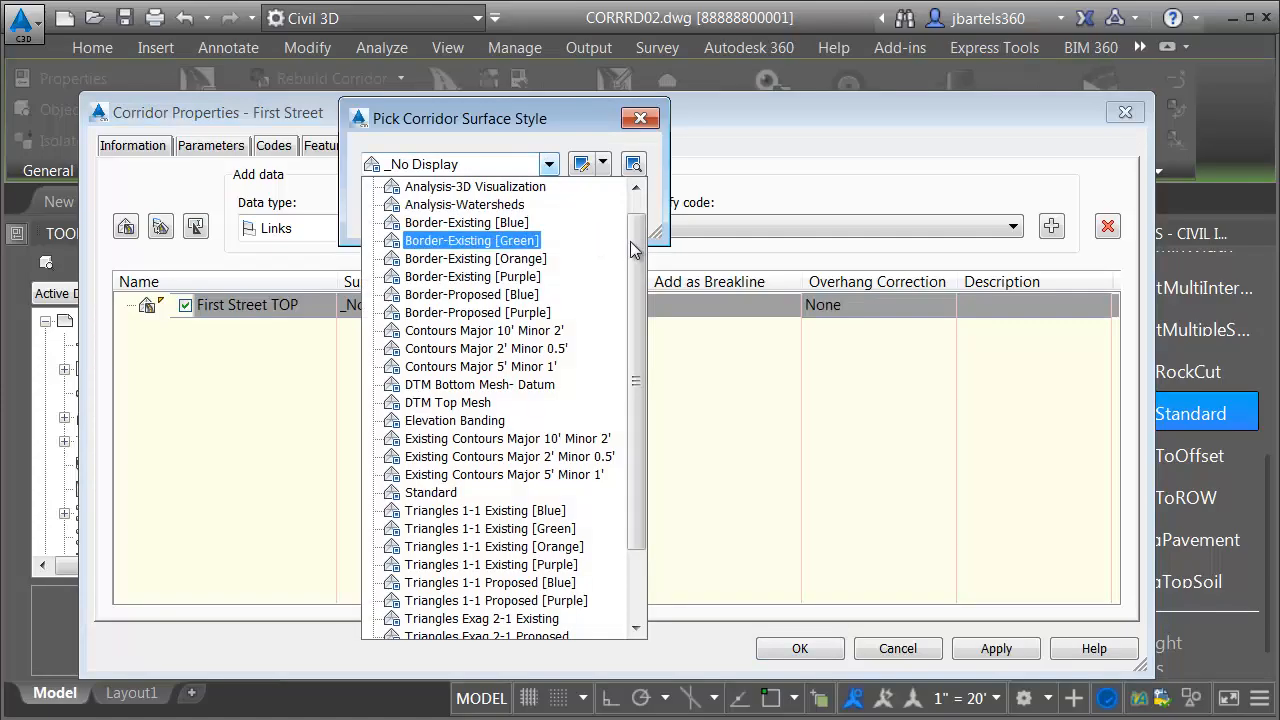
drag(640, 252, 640, 313)
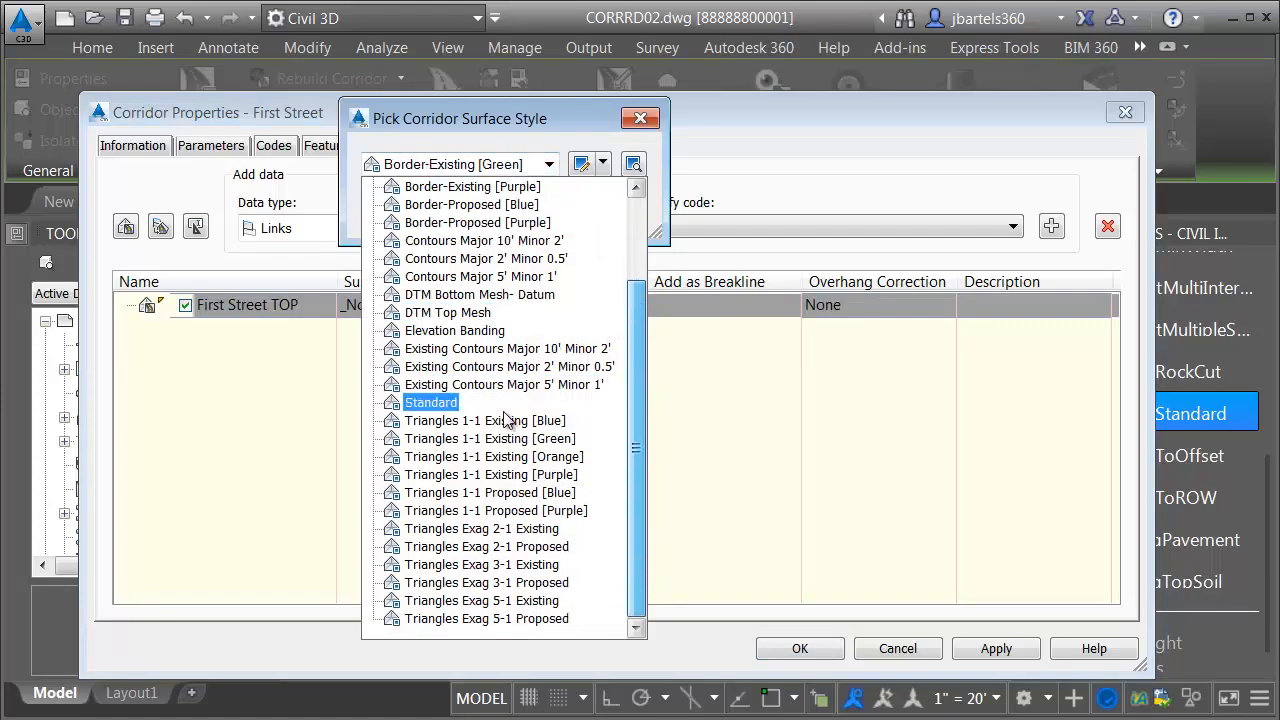
click(455, 447)
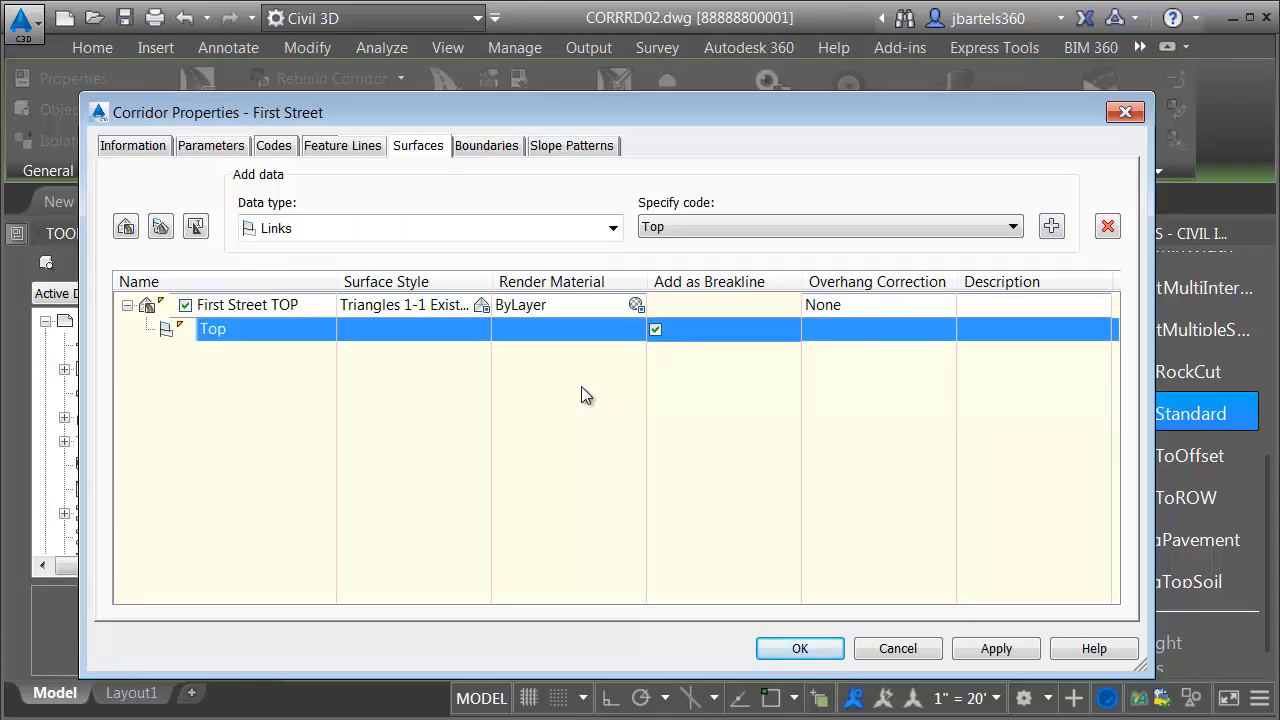
click(798, 649)
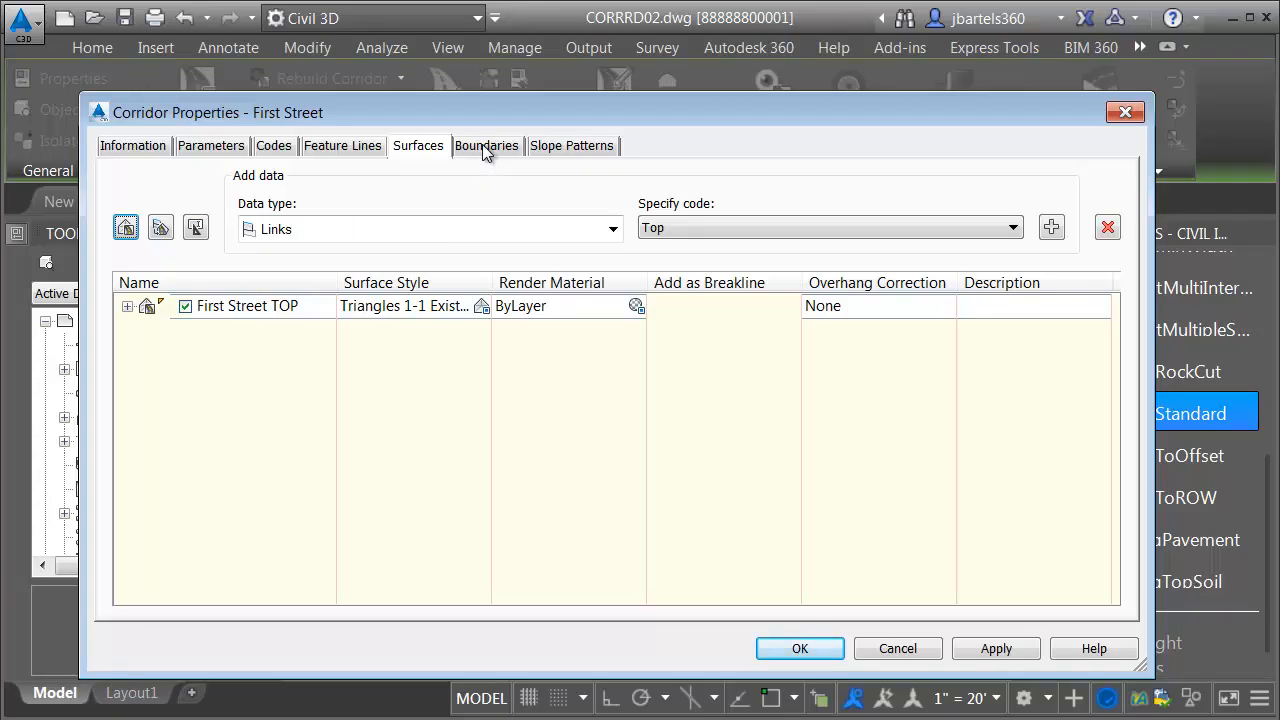